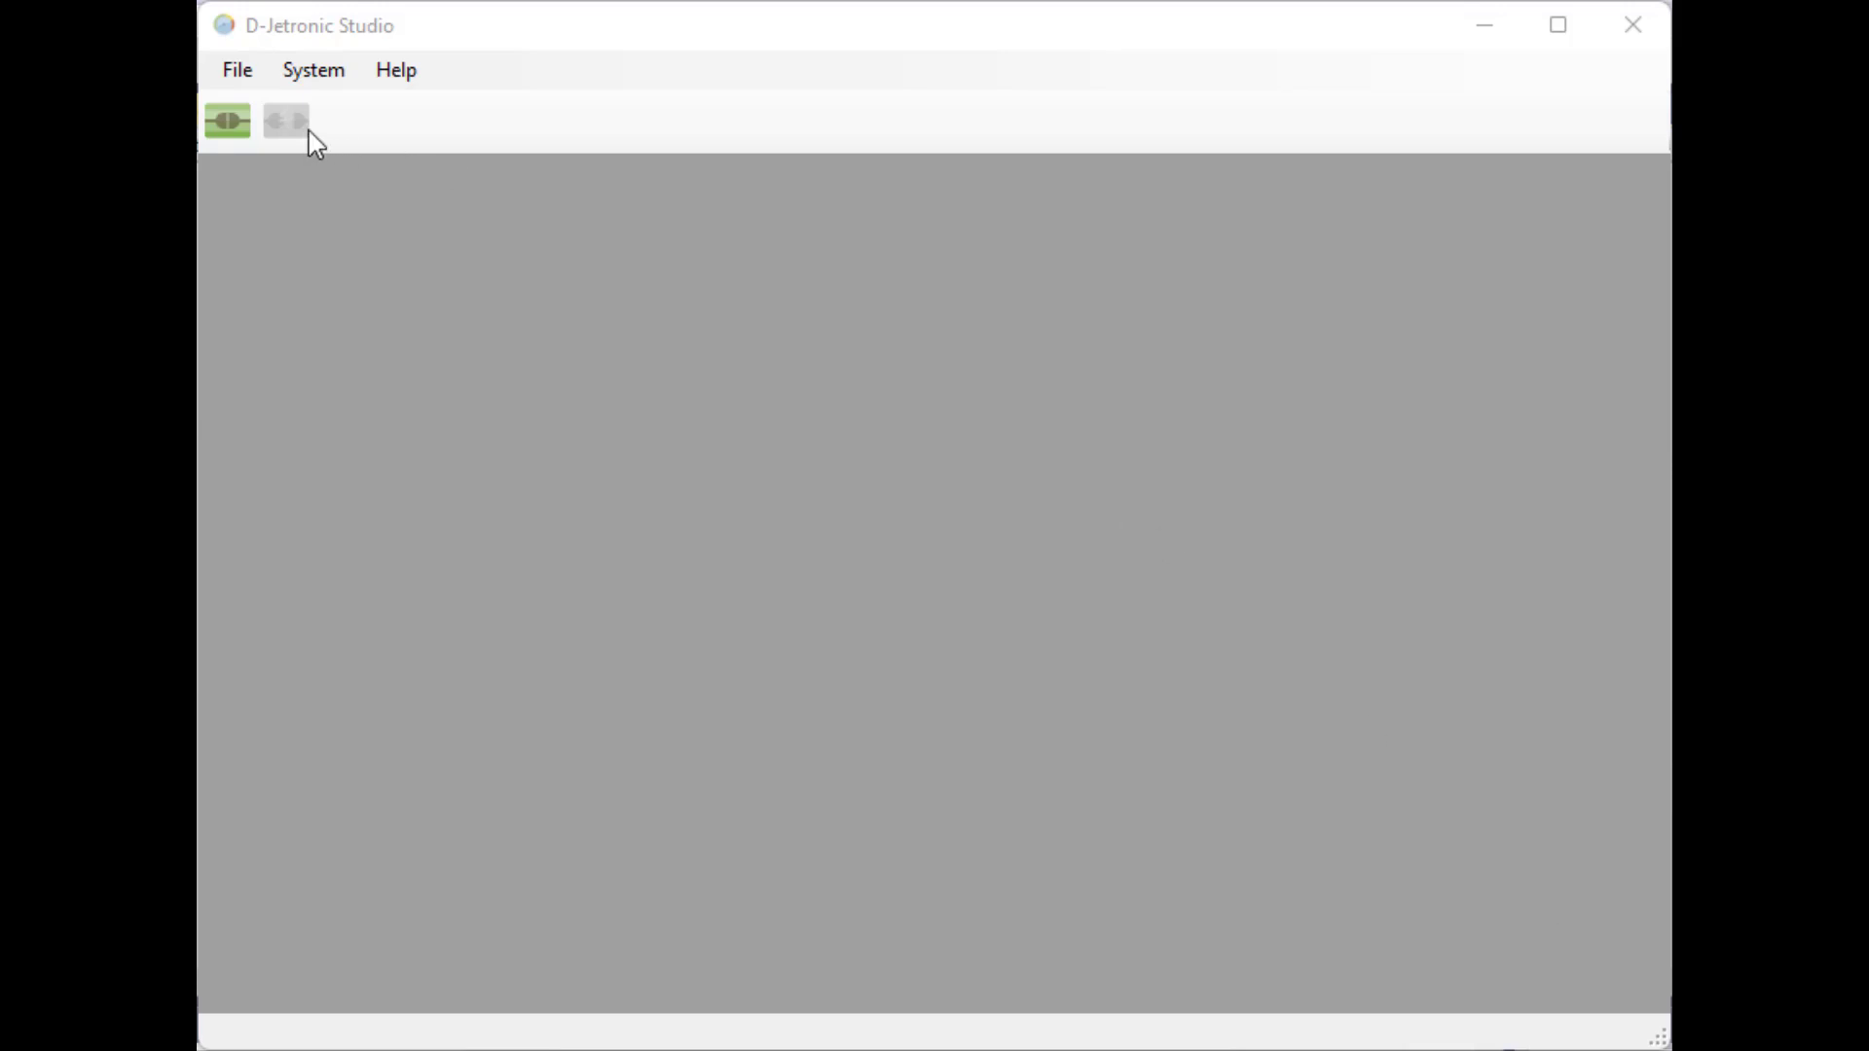
# - Connect to the ECU Tester and apply the Cold Idle preset
pyautogui.click(243, 132)
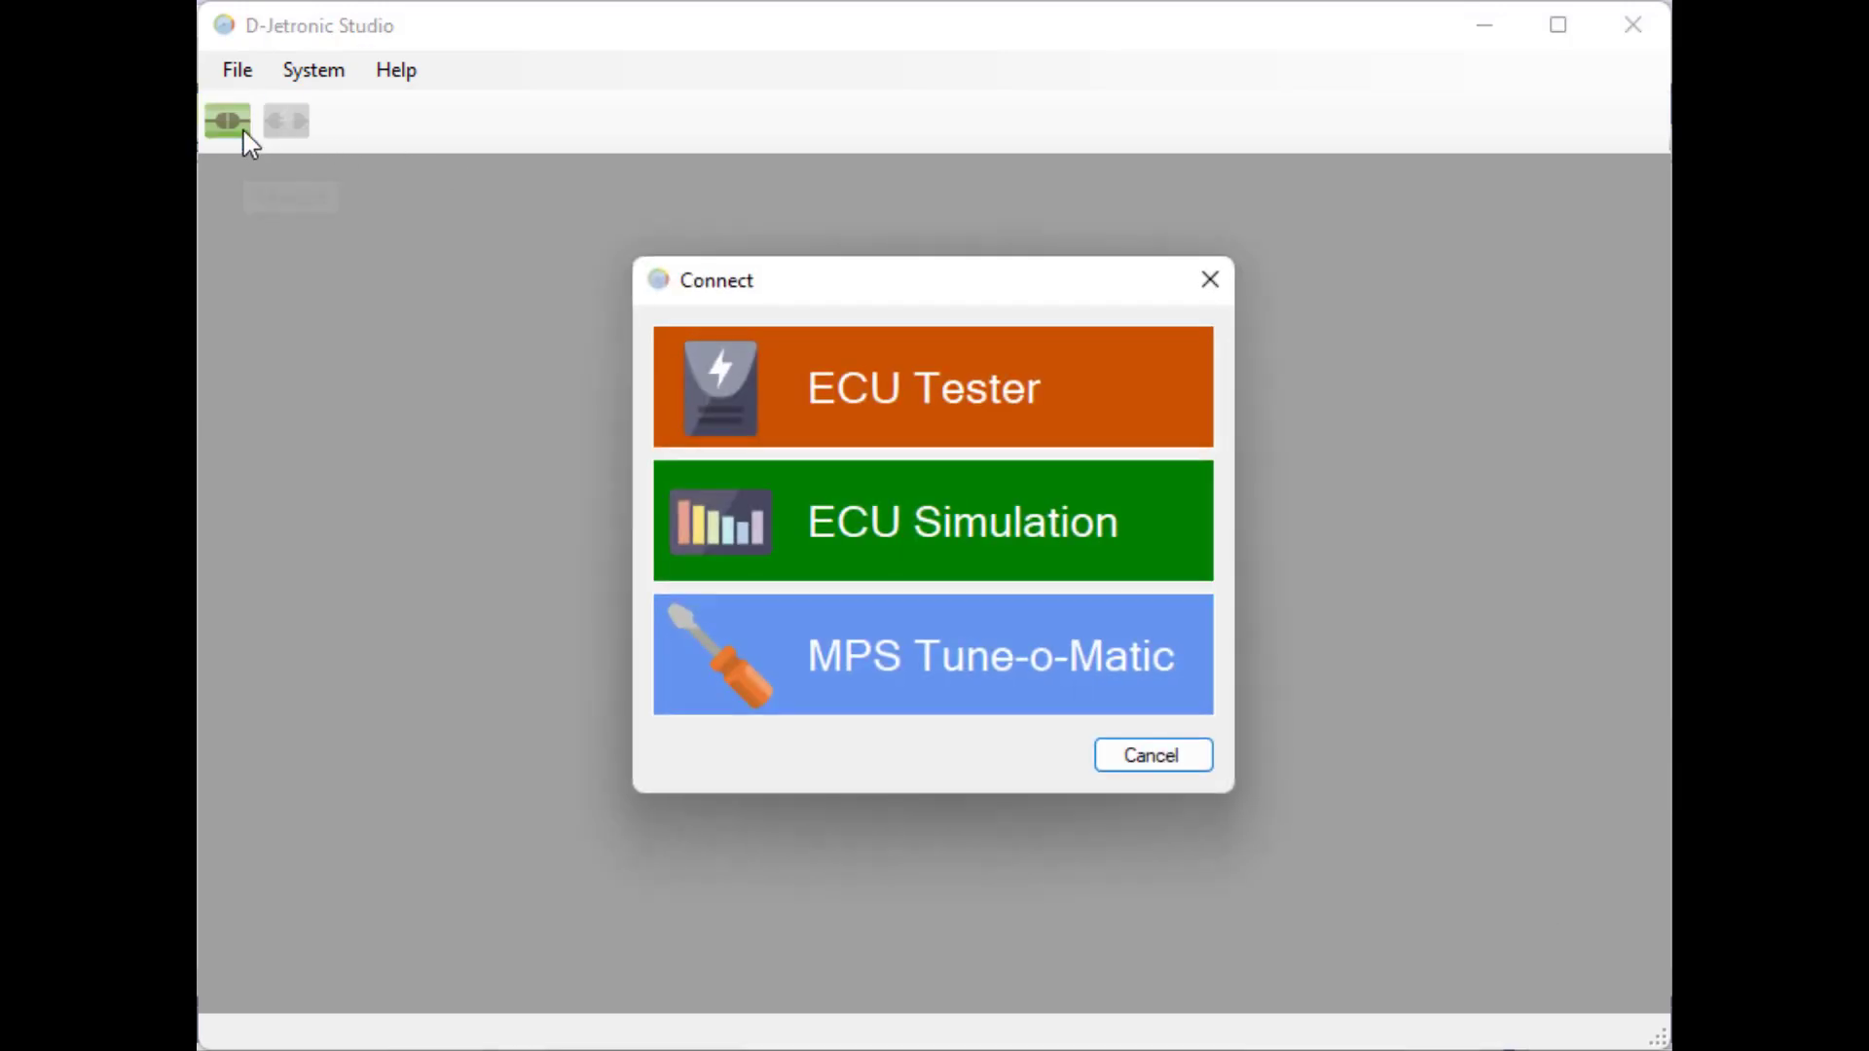
pyautogui.click(781, 385)
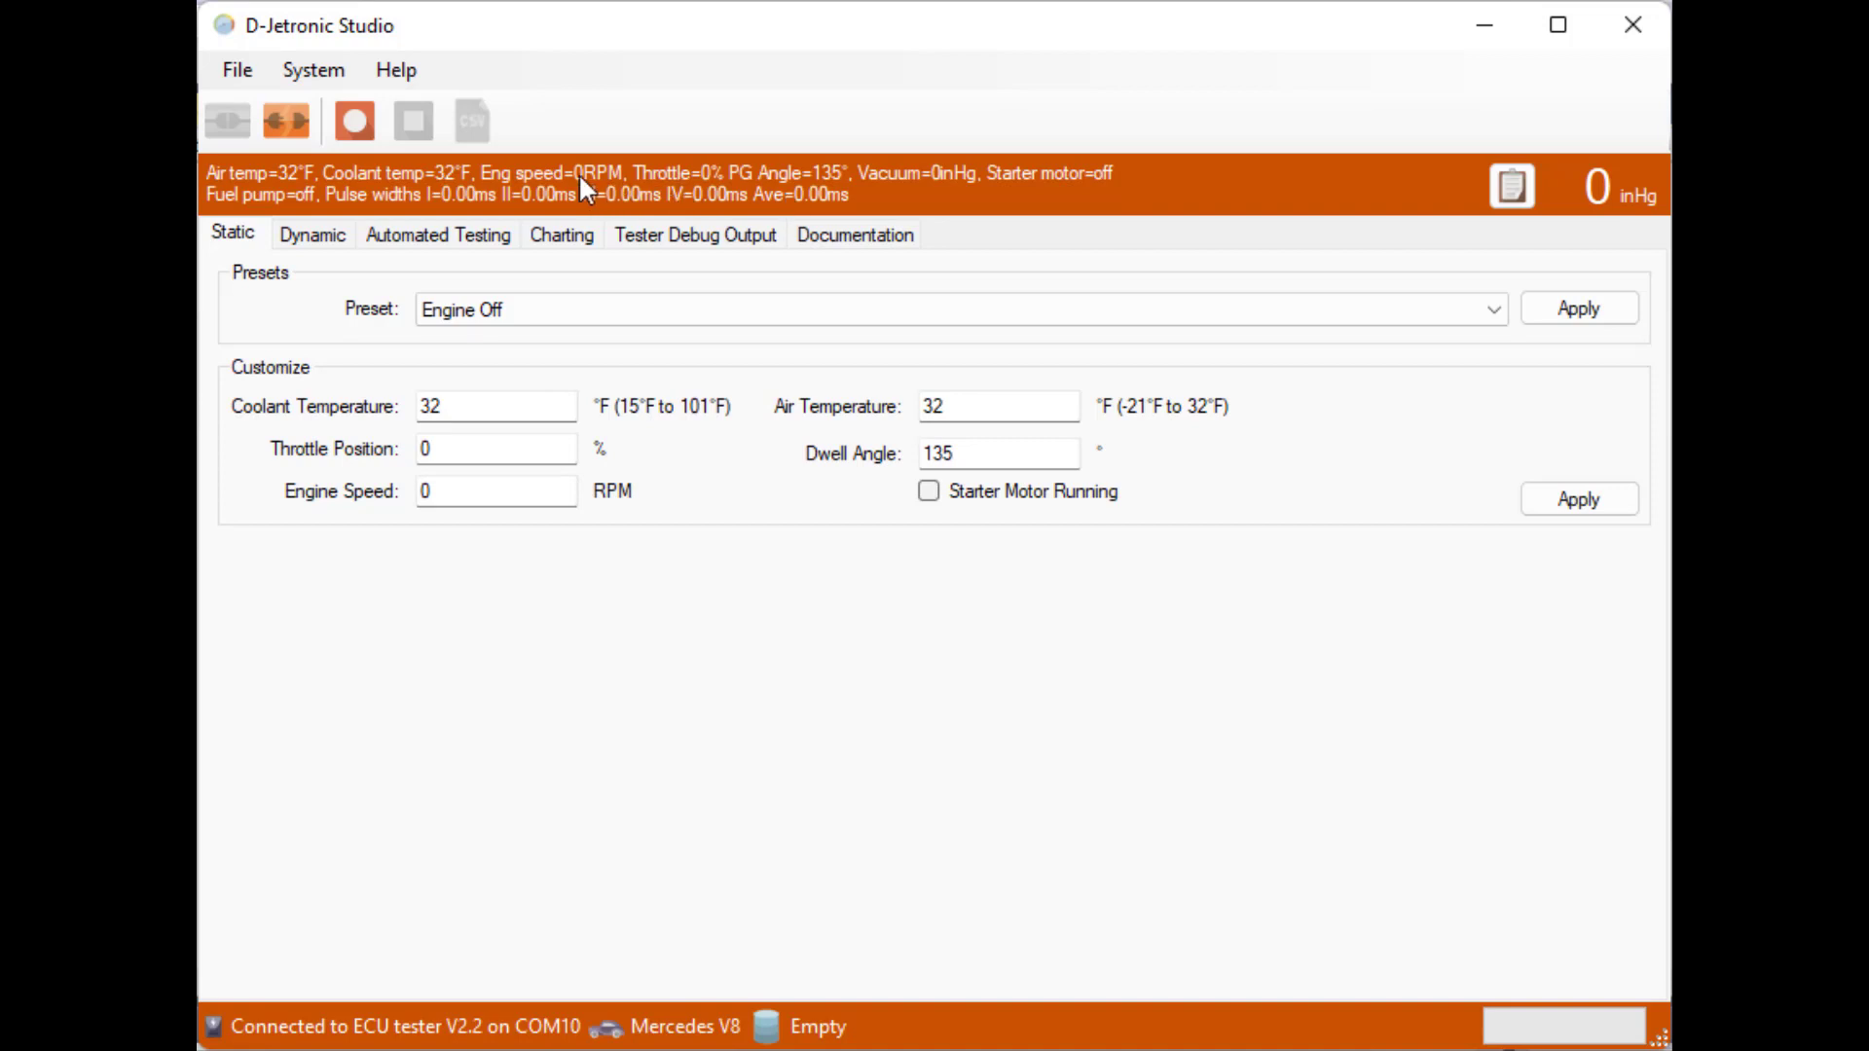
pyautogui.click(725, 309)
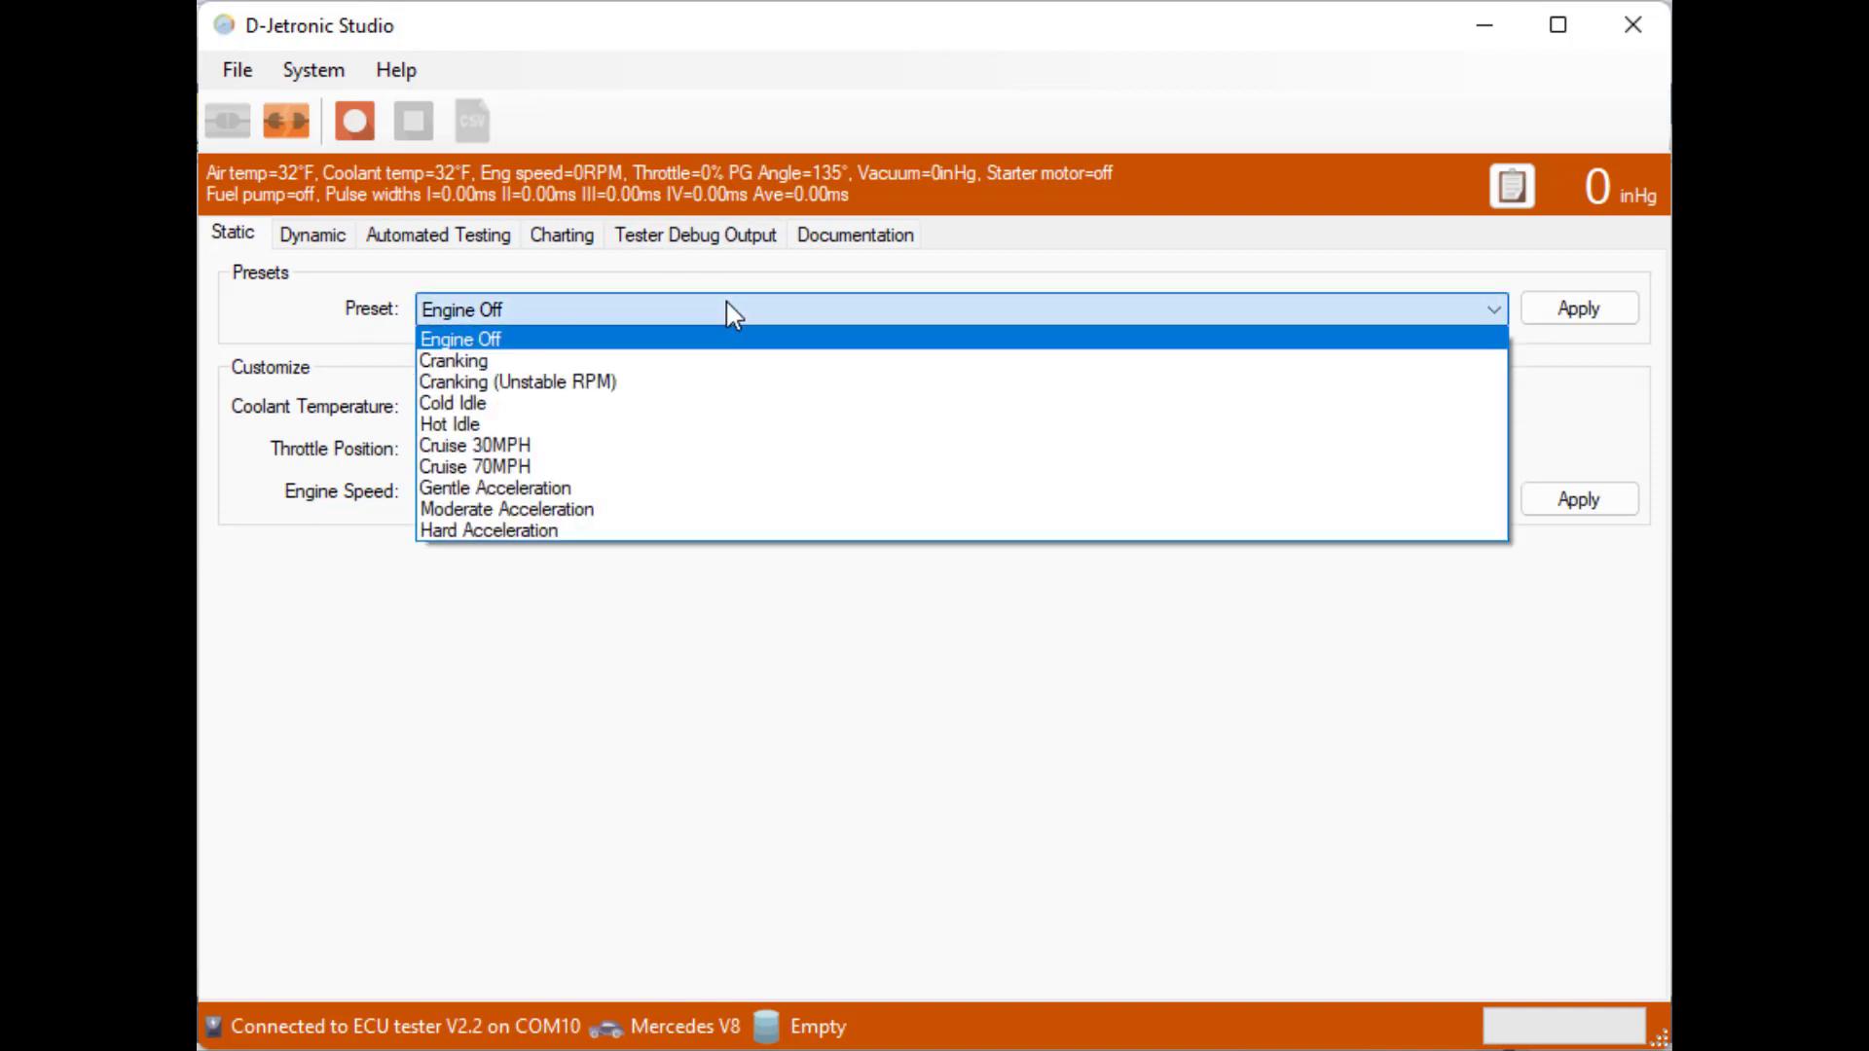
pyautogui.click(714, 402)
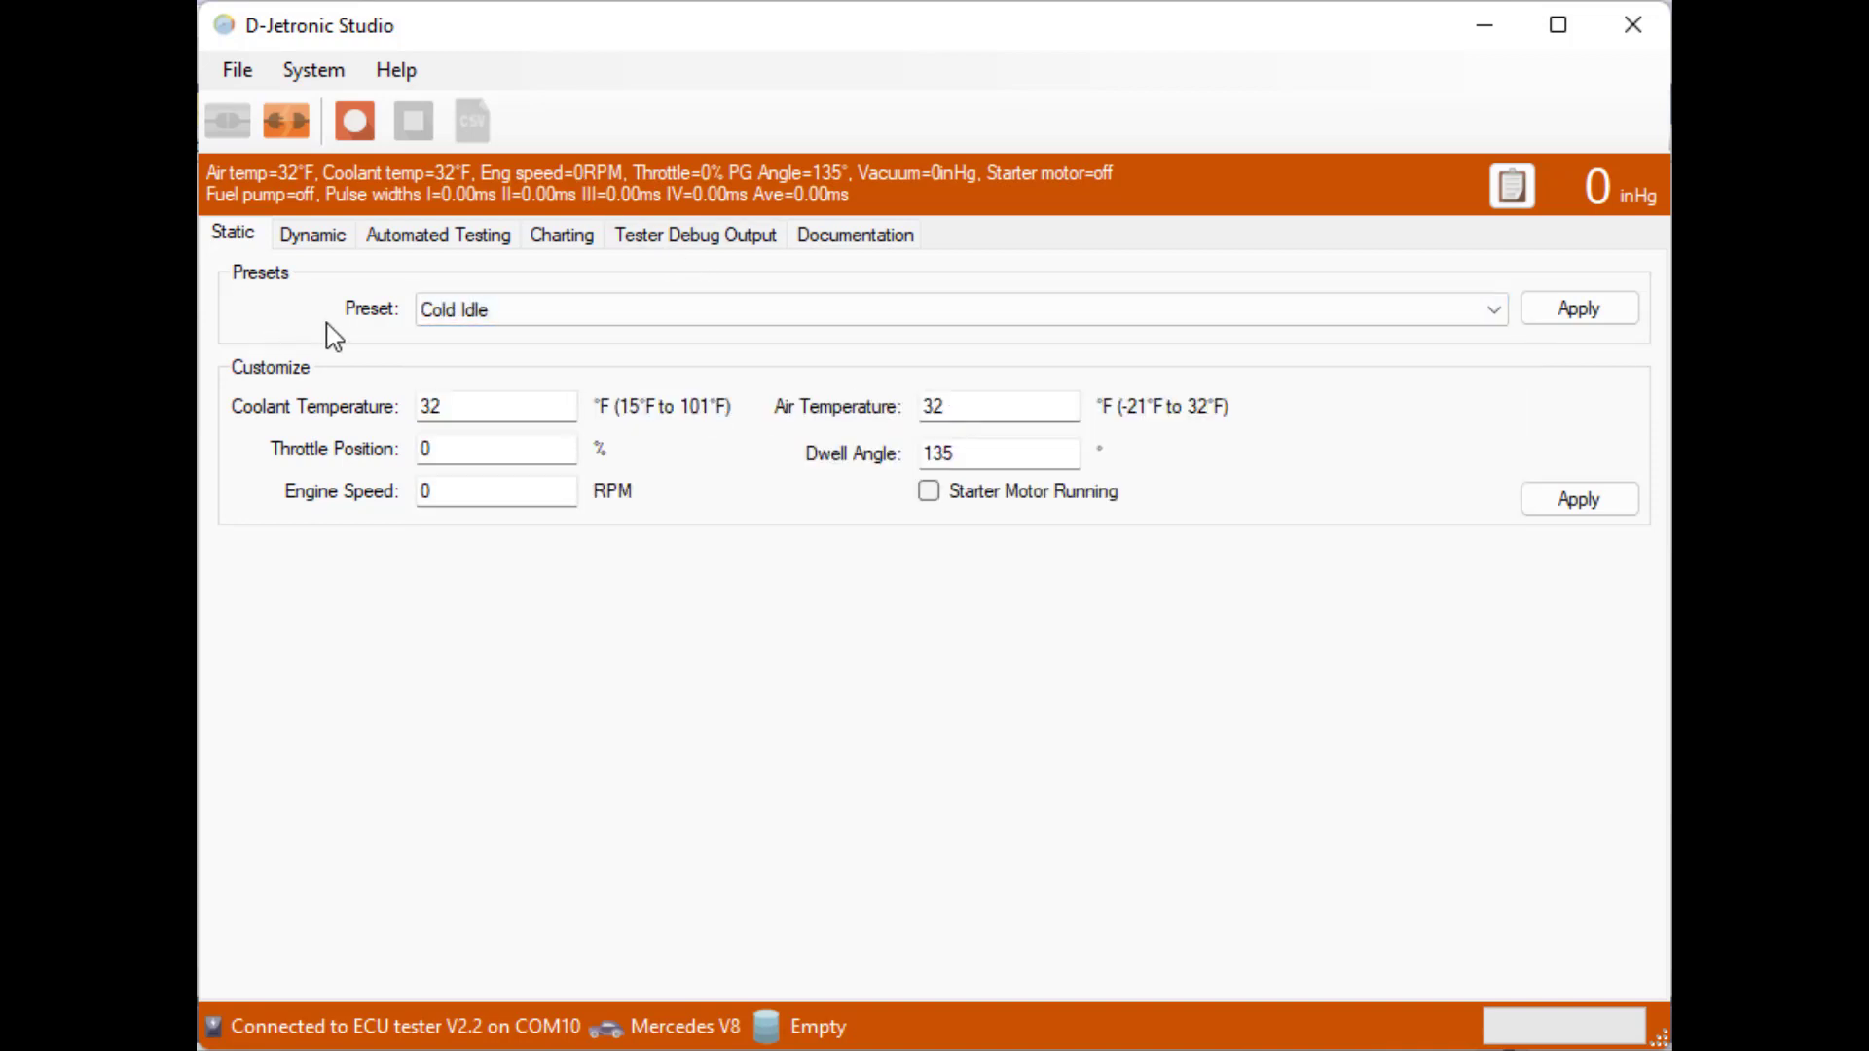
pyautogui.click(1575, 325)
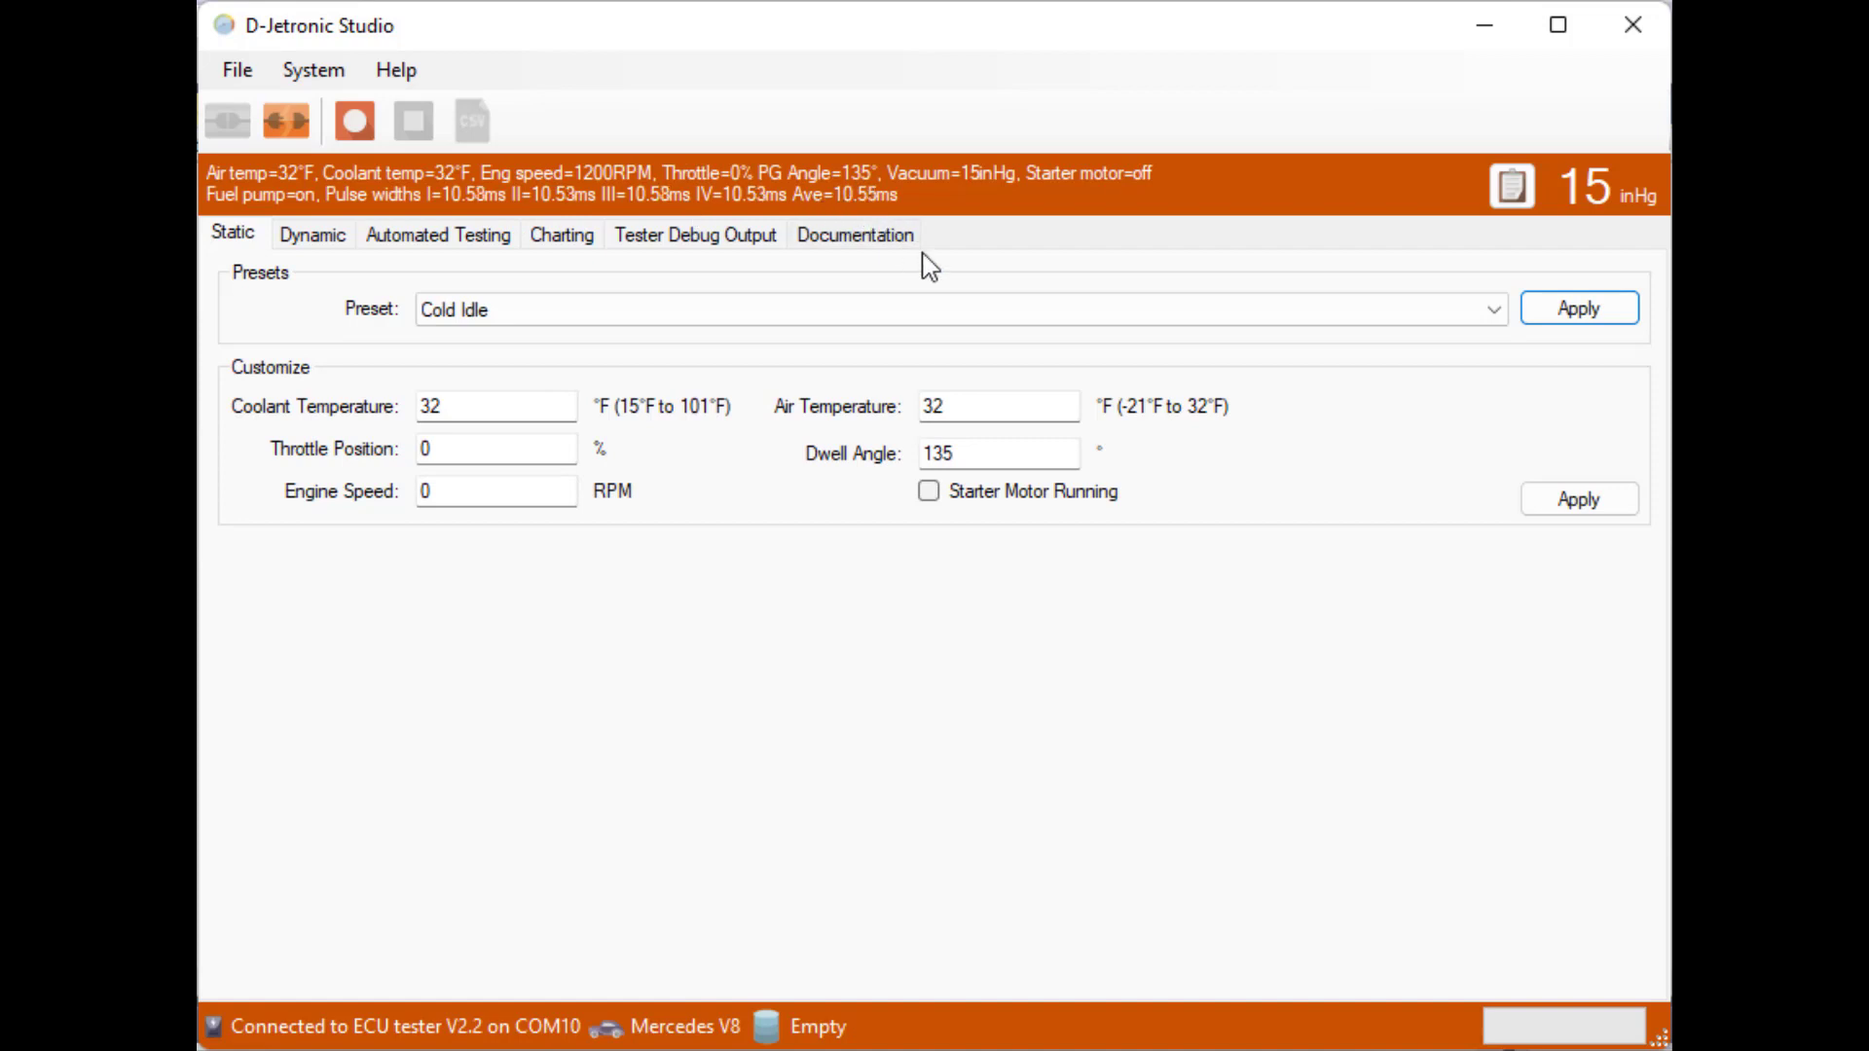
# - Apply the Hot Idle preset to the connected ECU
pyautogui.click(958, 312)
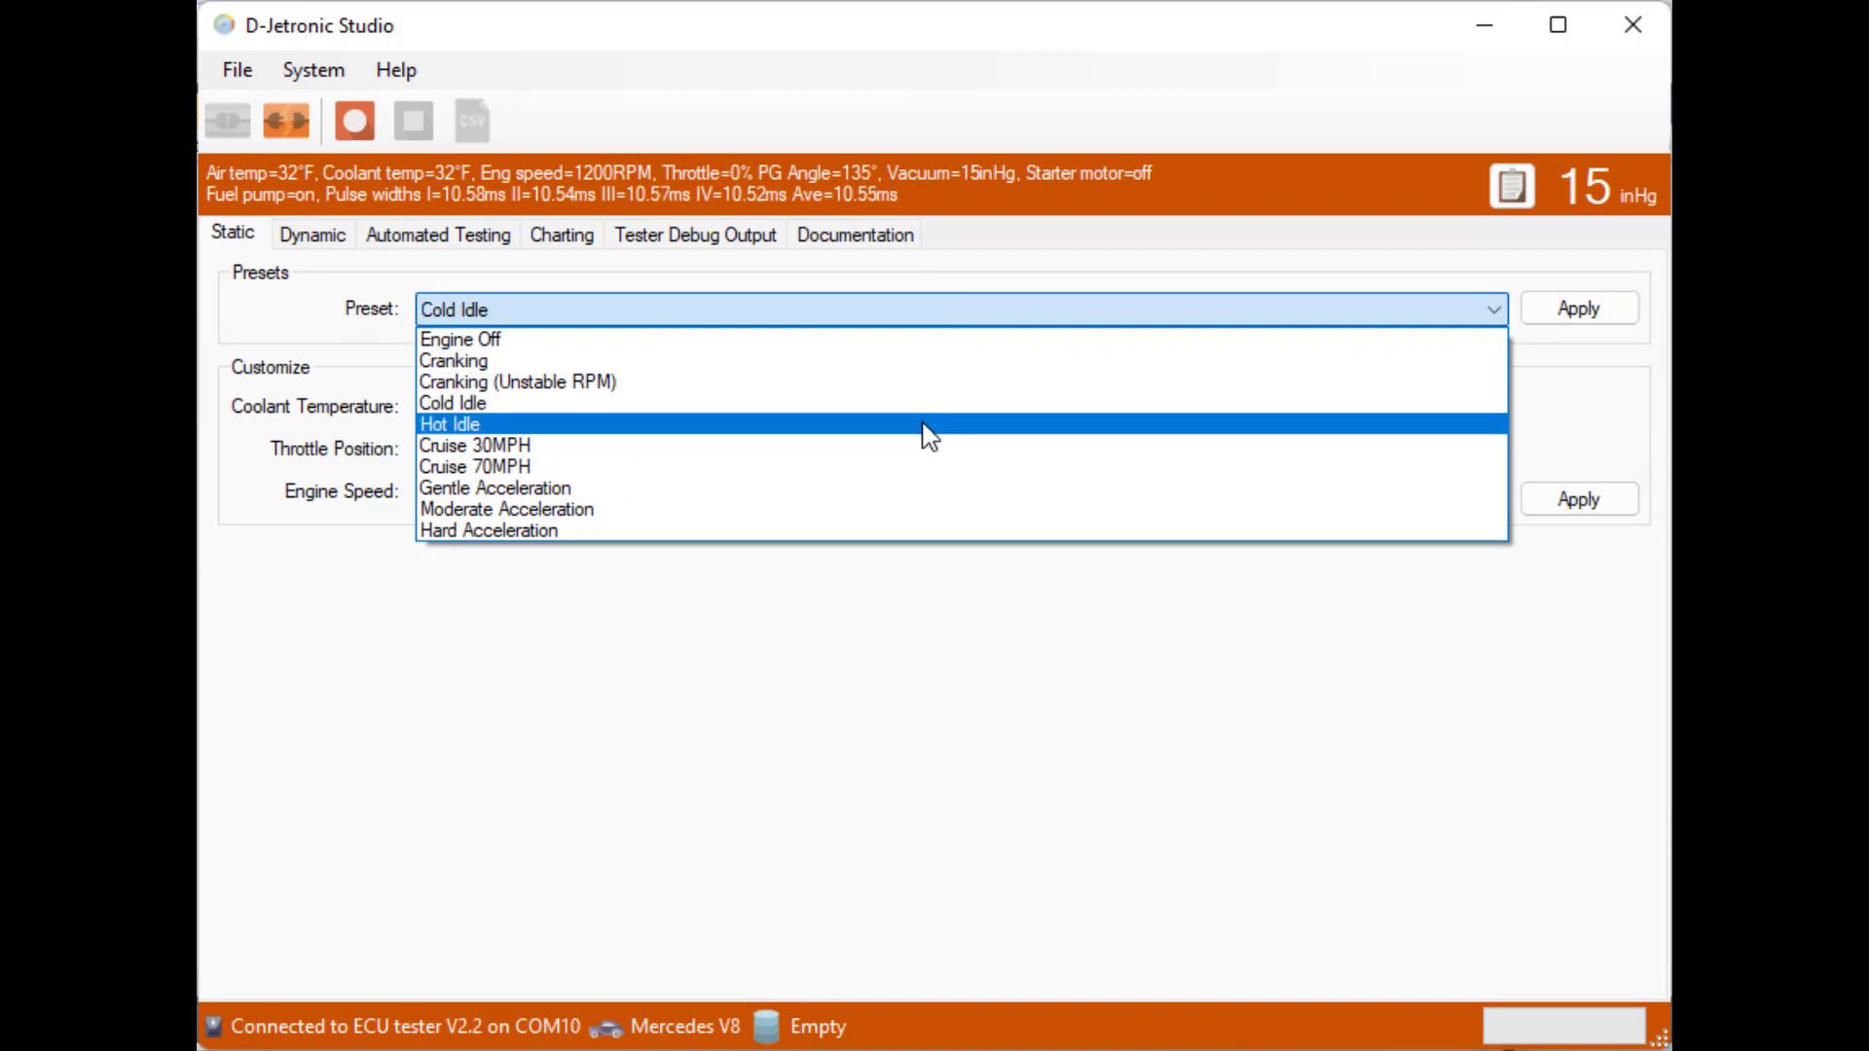
pyautogui.click(922, 429)
pyautogui.click(1562, 313)
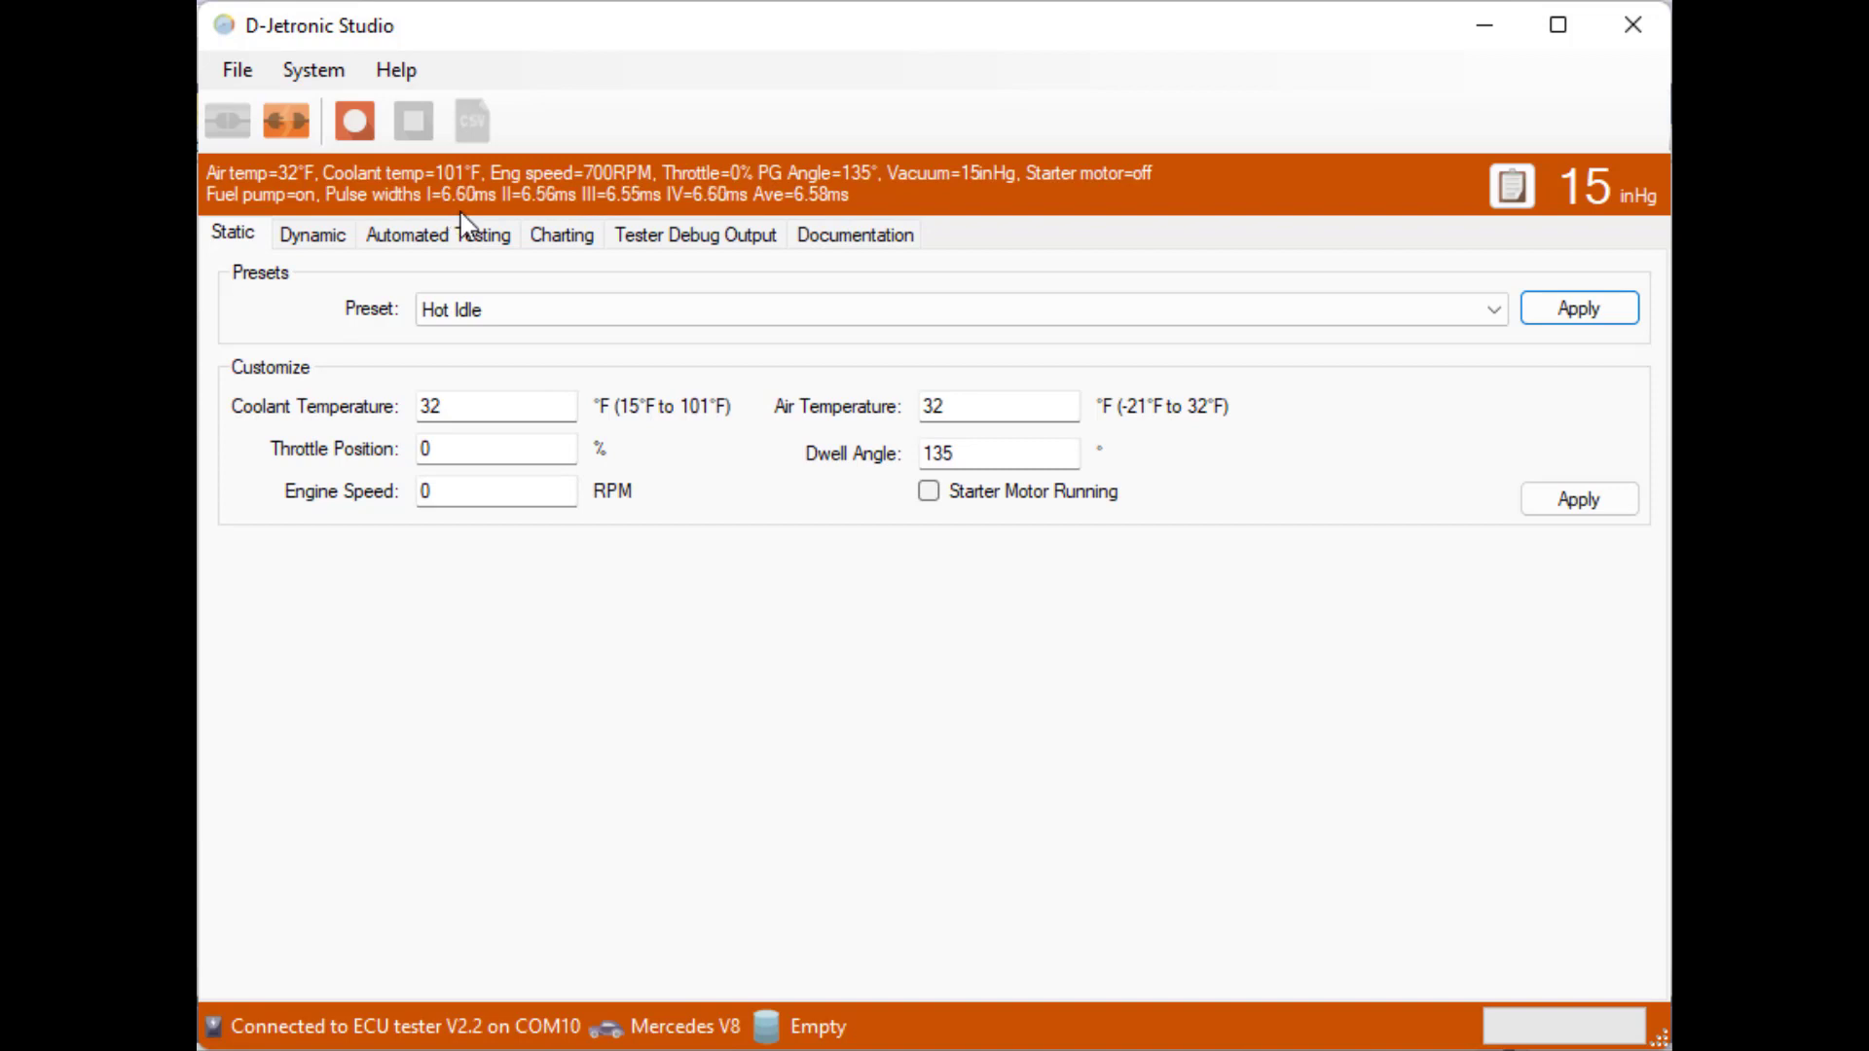
# - Apply the Hard Acceleration preset to the connected ECU
pyautogui.click(577, 318)
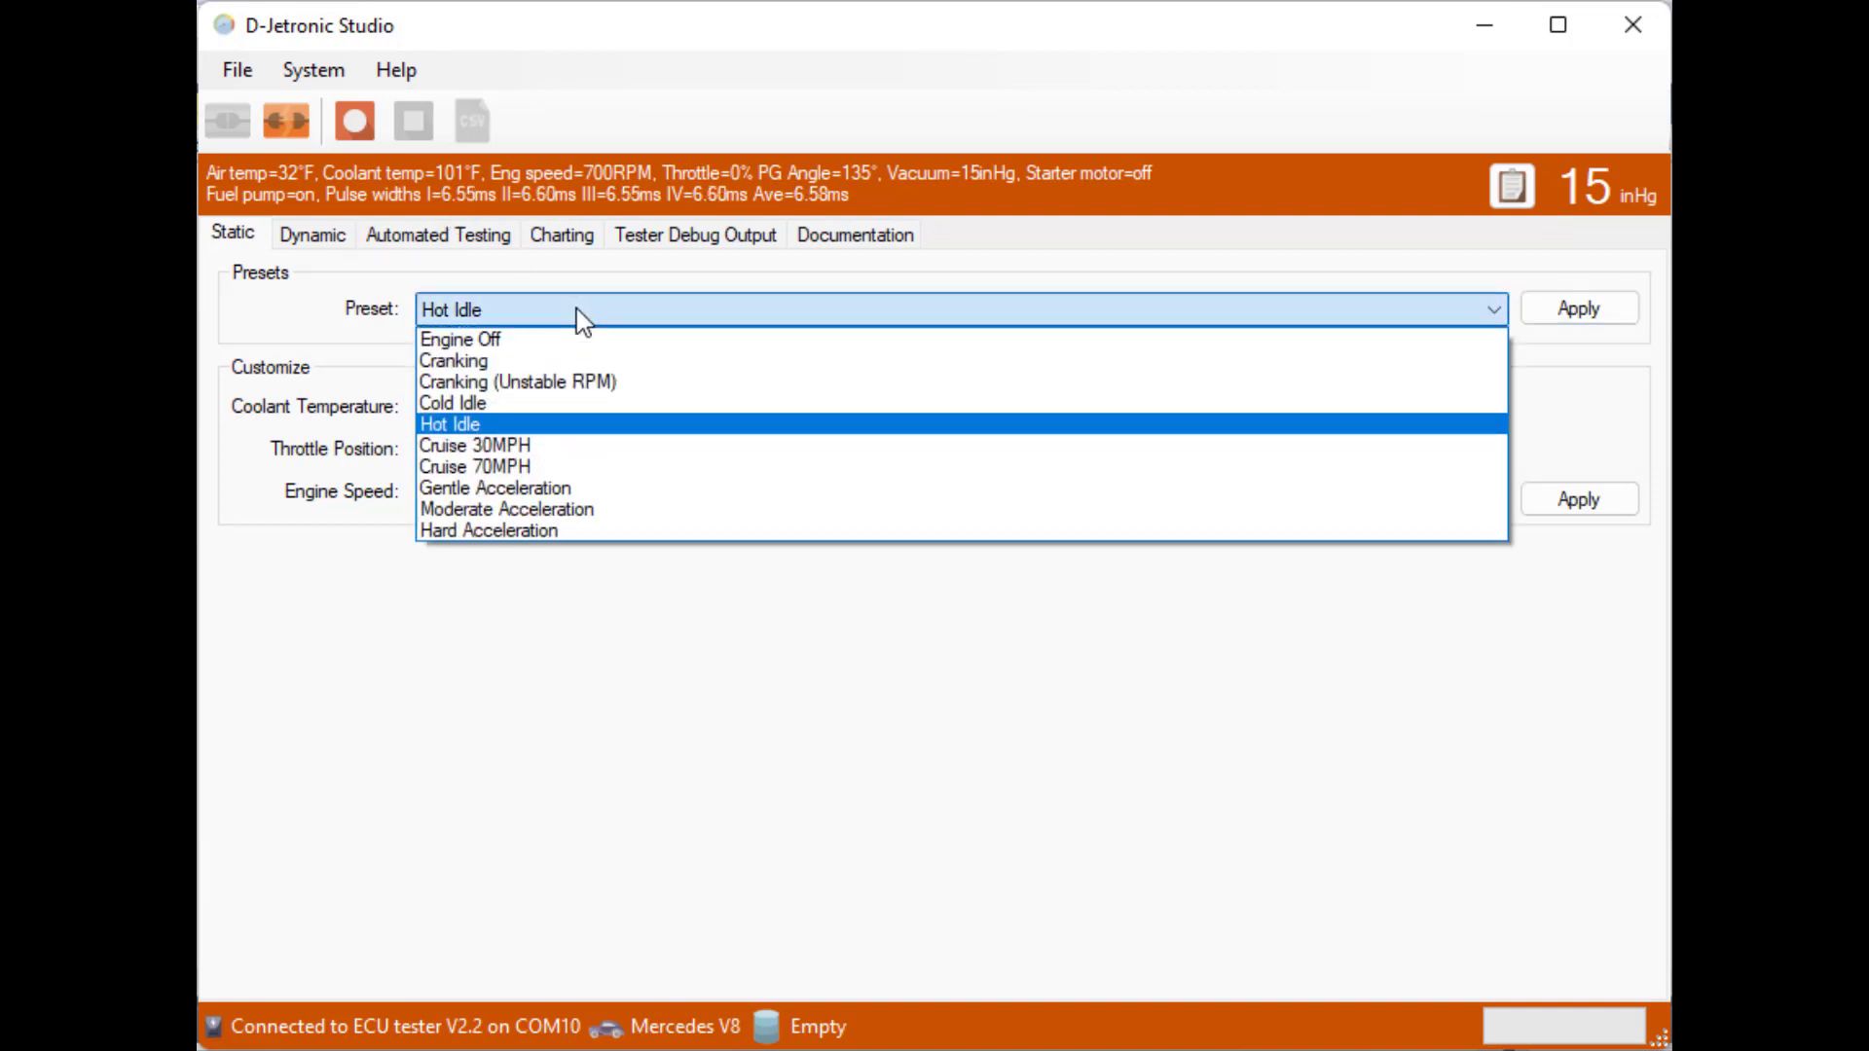
pyautogui.click(568, 531)
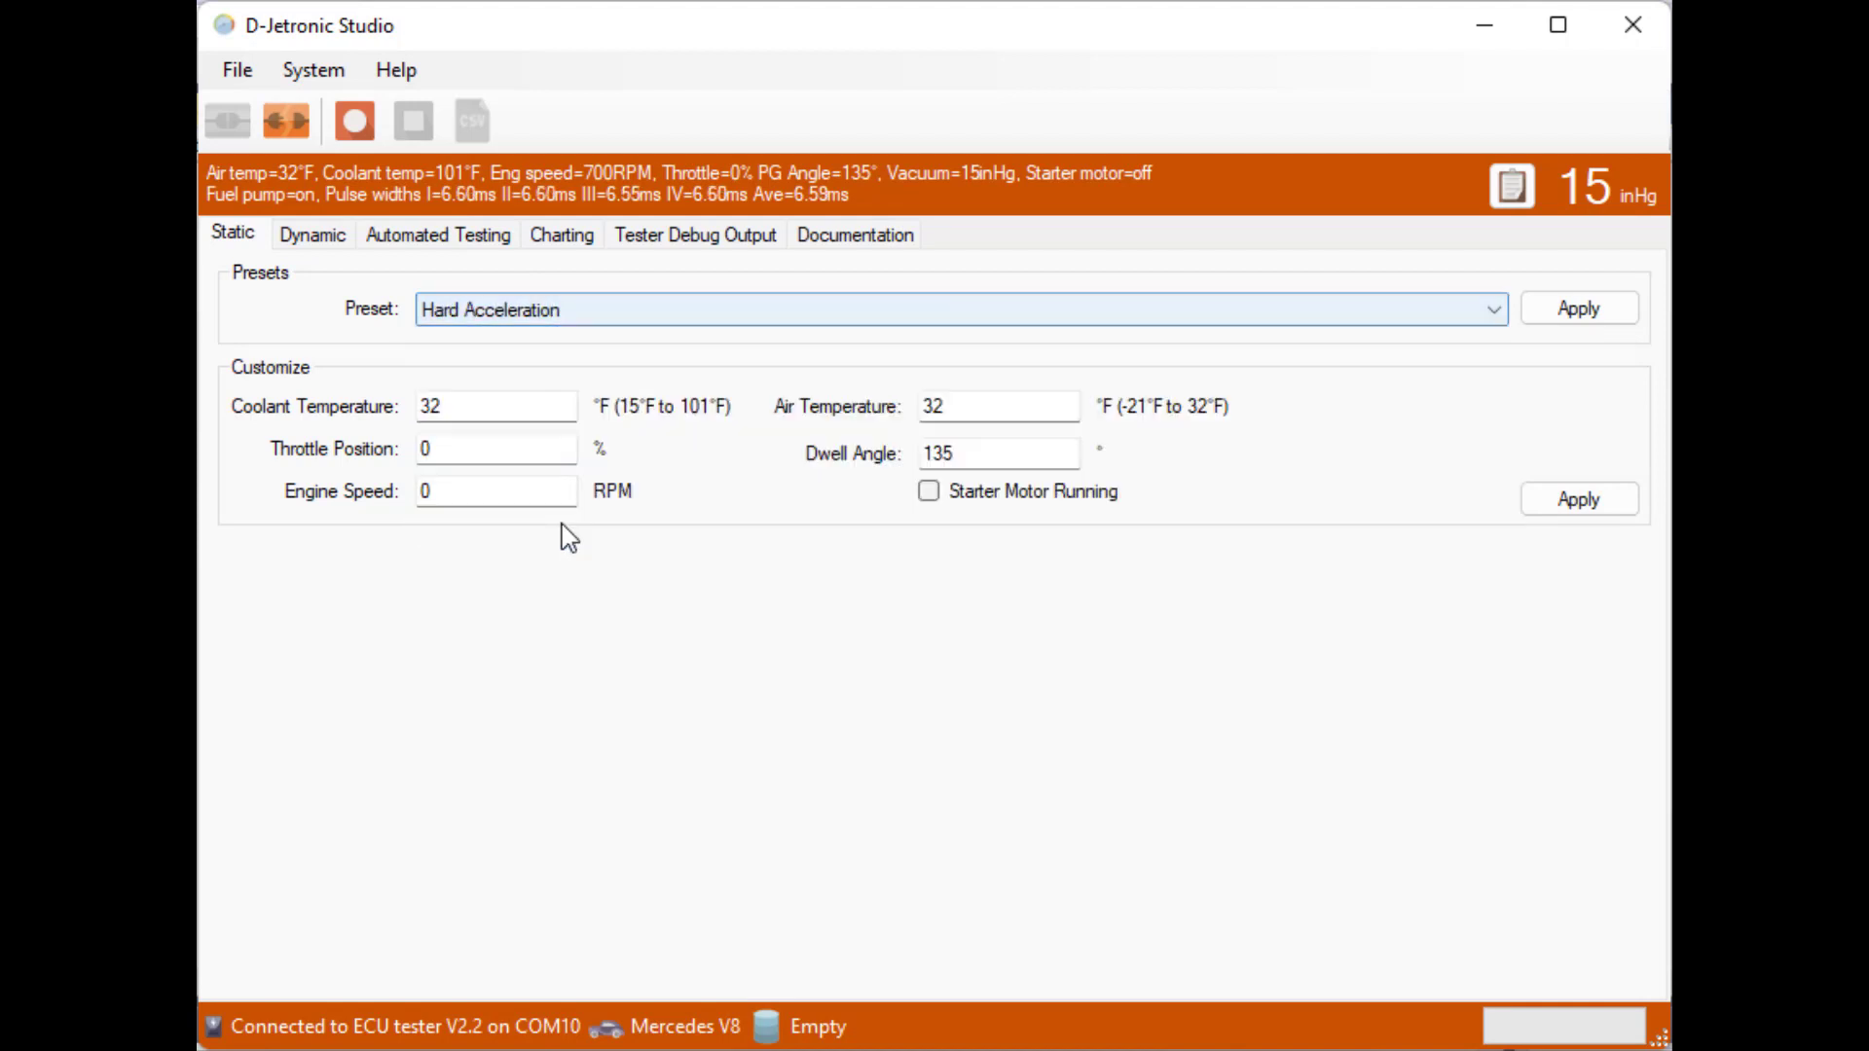
pyautogui.click(1569, 311)
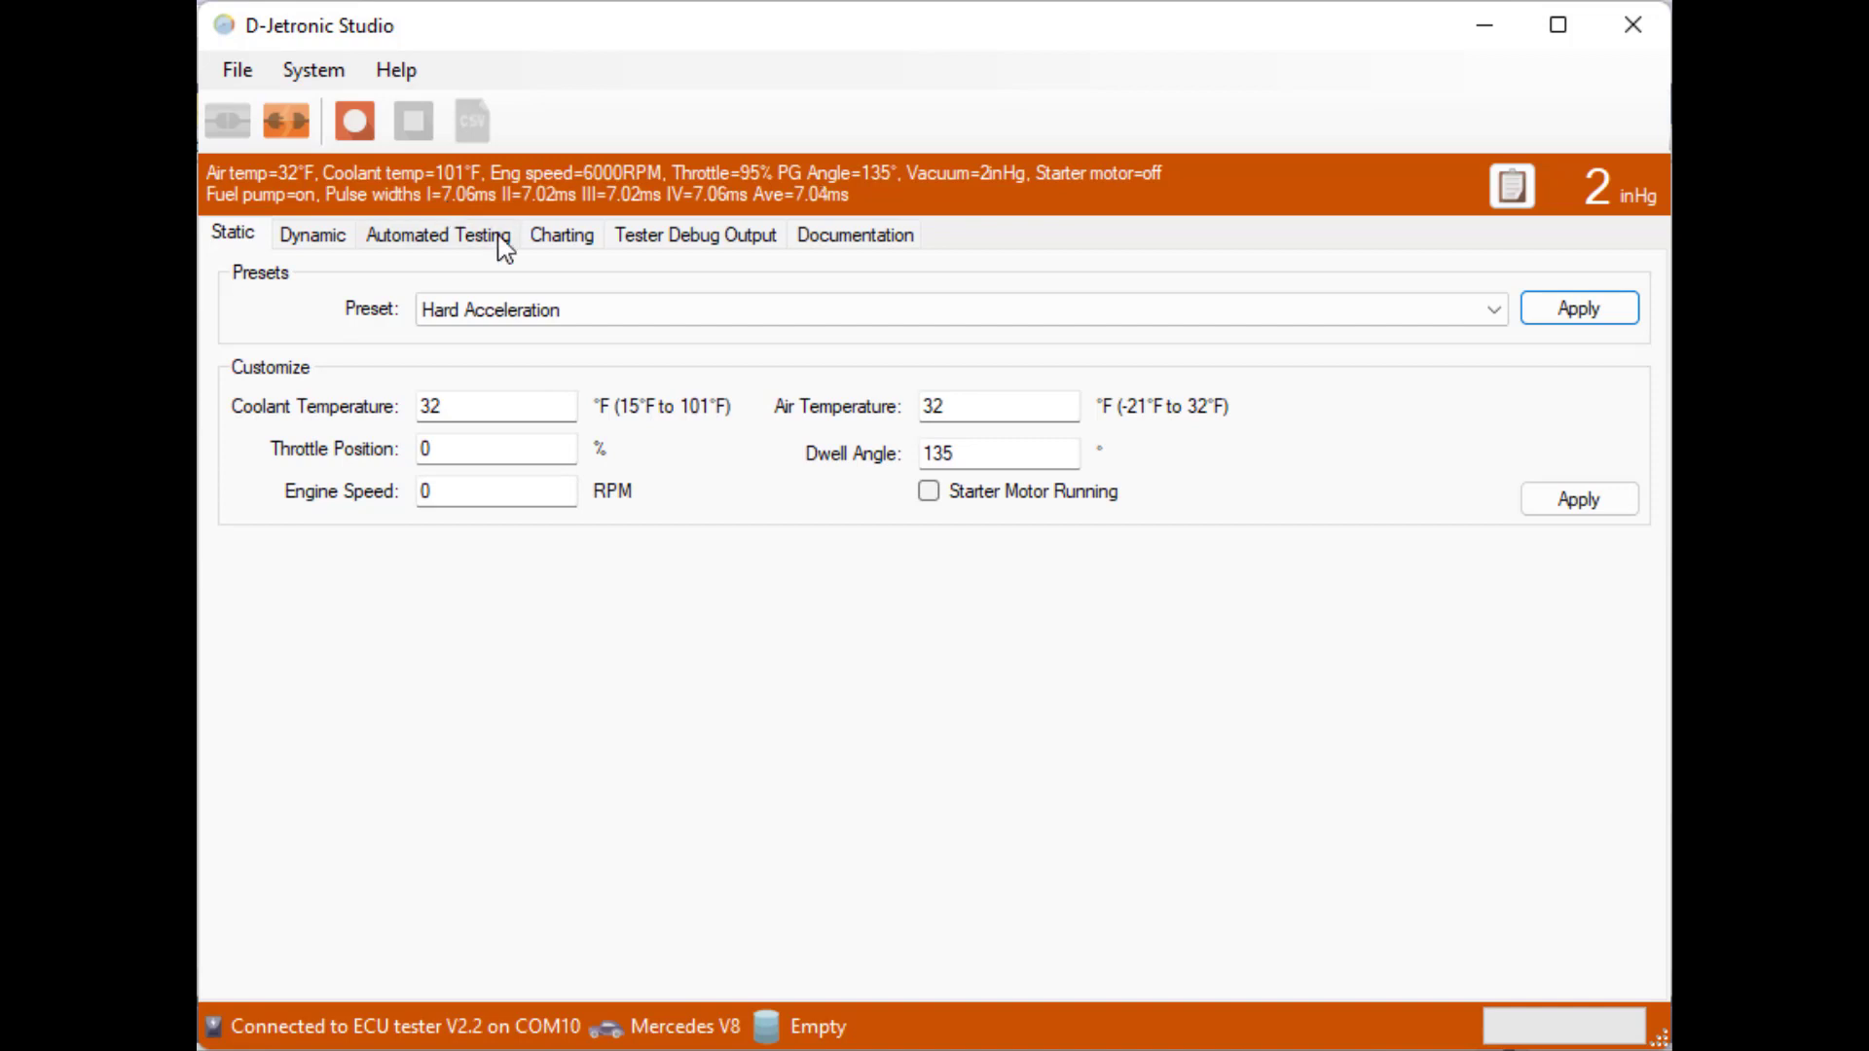
pyautogui.click(932, 312)
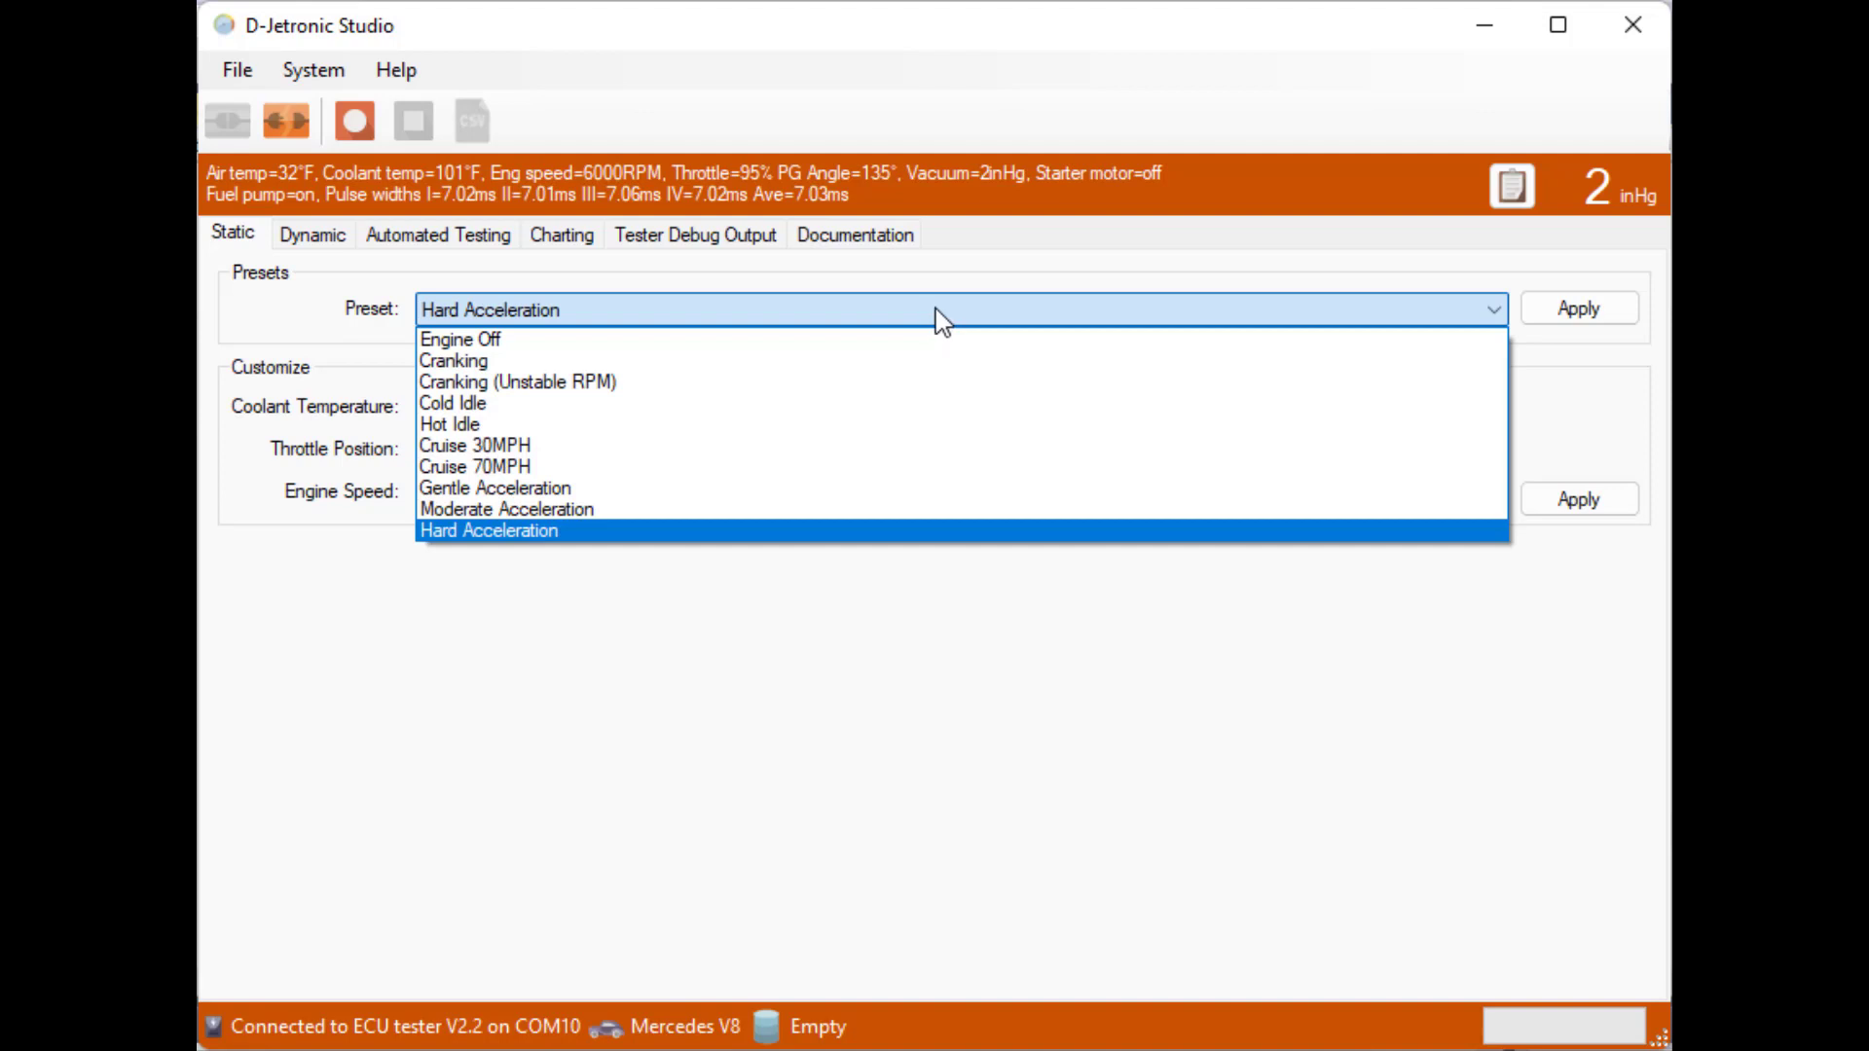
pyautogui.click(934, 309)
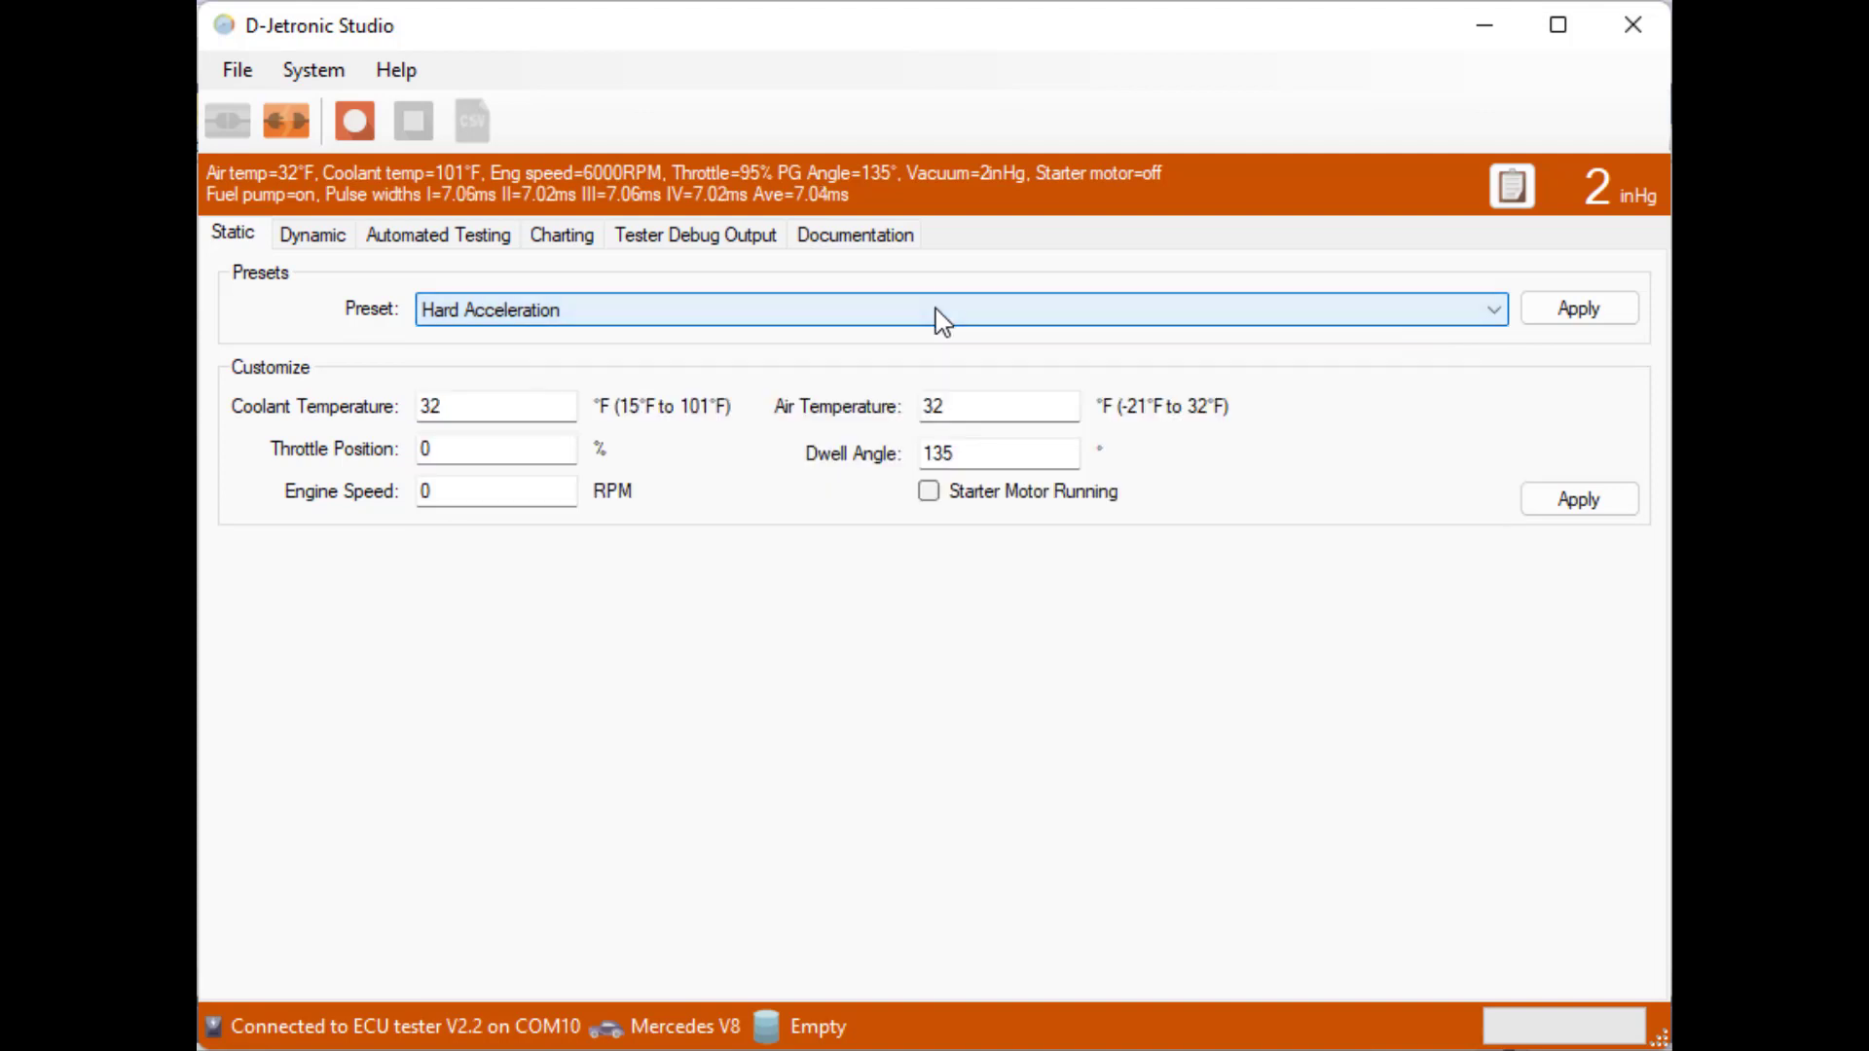
# - Set the custom engine speed to 20 RPM and apply the customized static settings
pyautogui.moveTo(477, 491); pyautogui.dragTo(361, 487)
pyautogui.write('20')
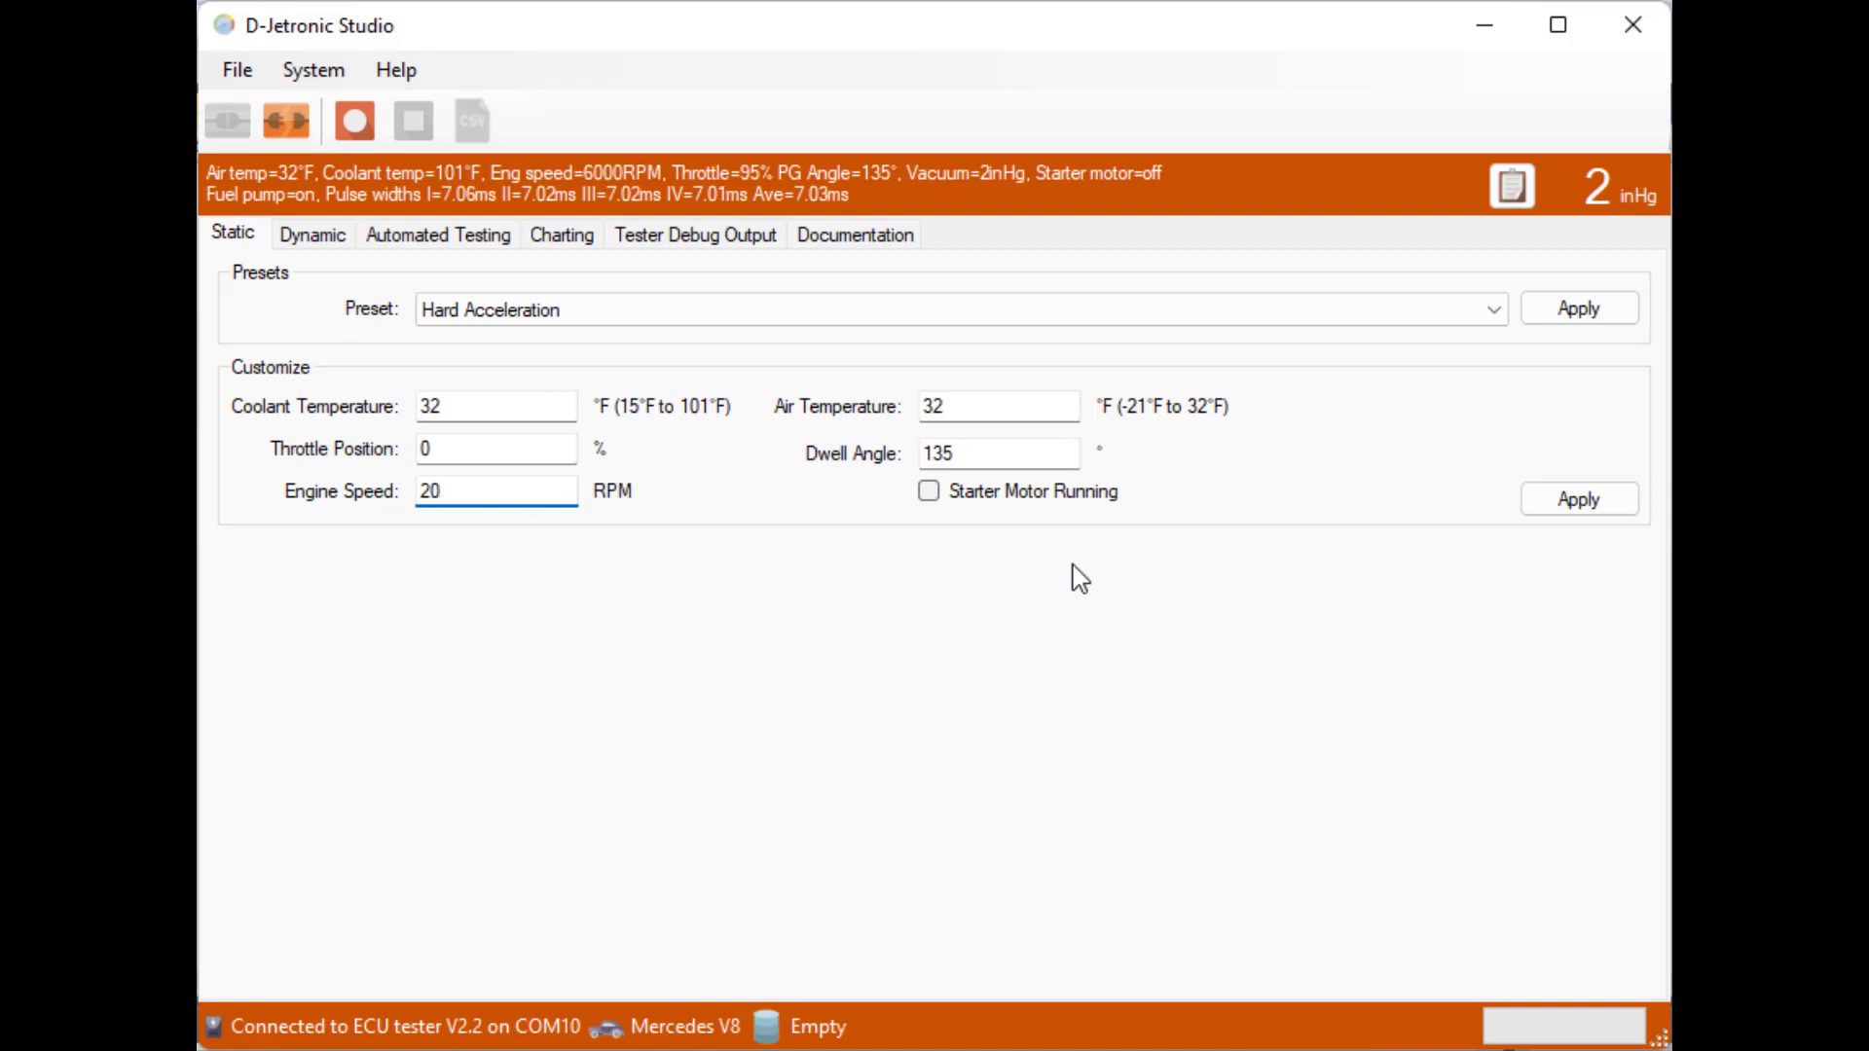
pyautogui.click(1556, 506)
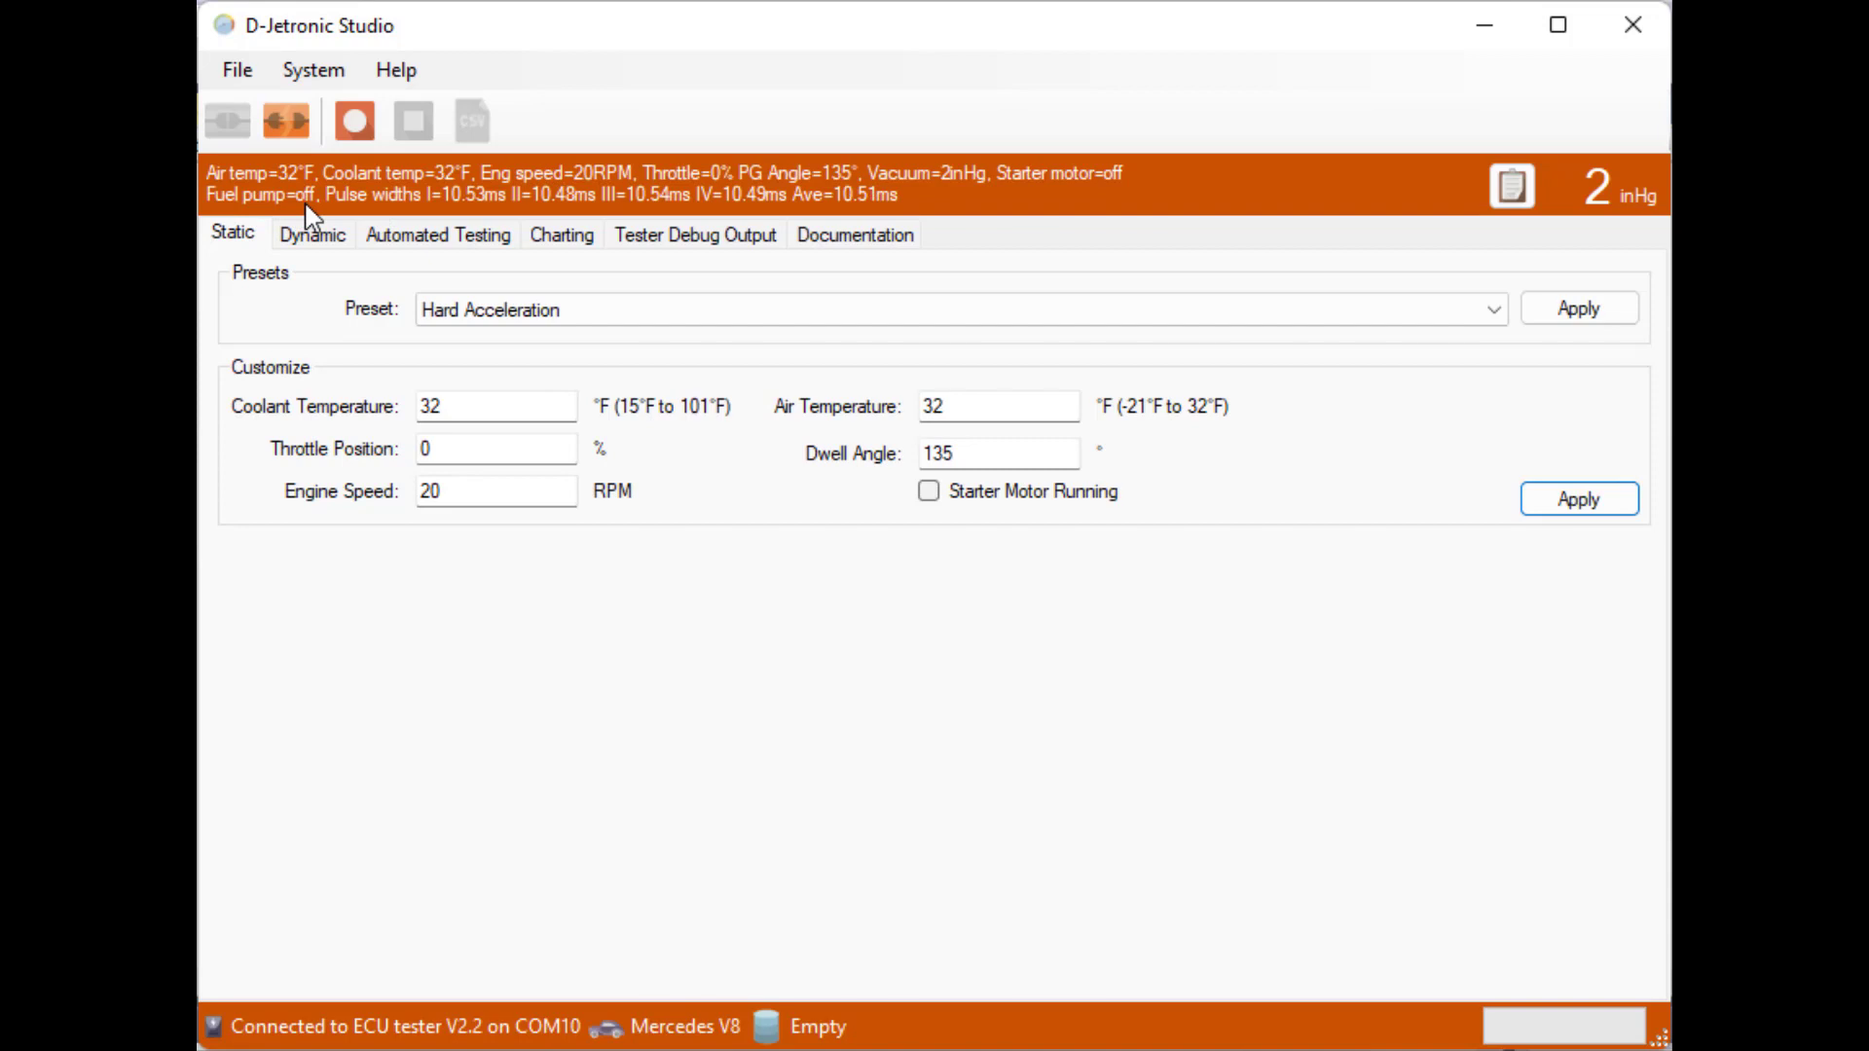
# - Start recording test data and plot the Fuel Pump signal on the chart
pyautogui.click(354, 126)
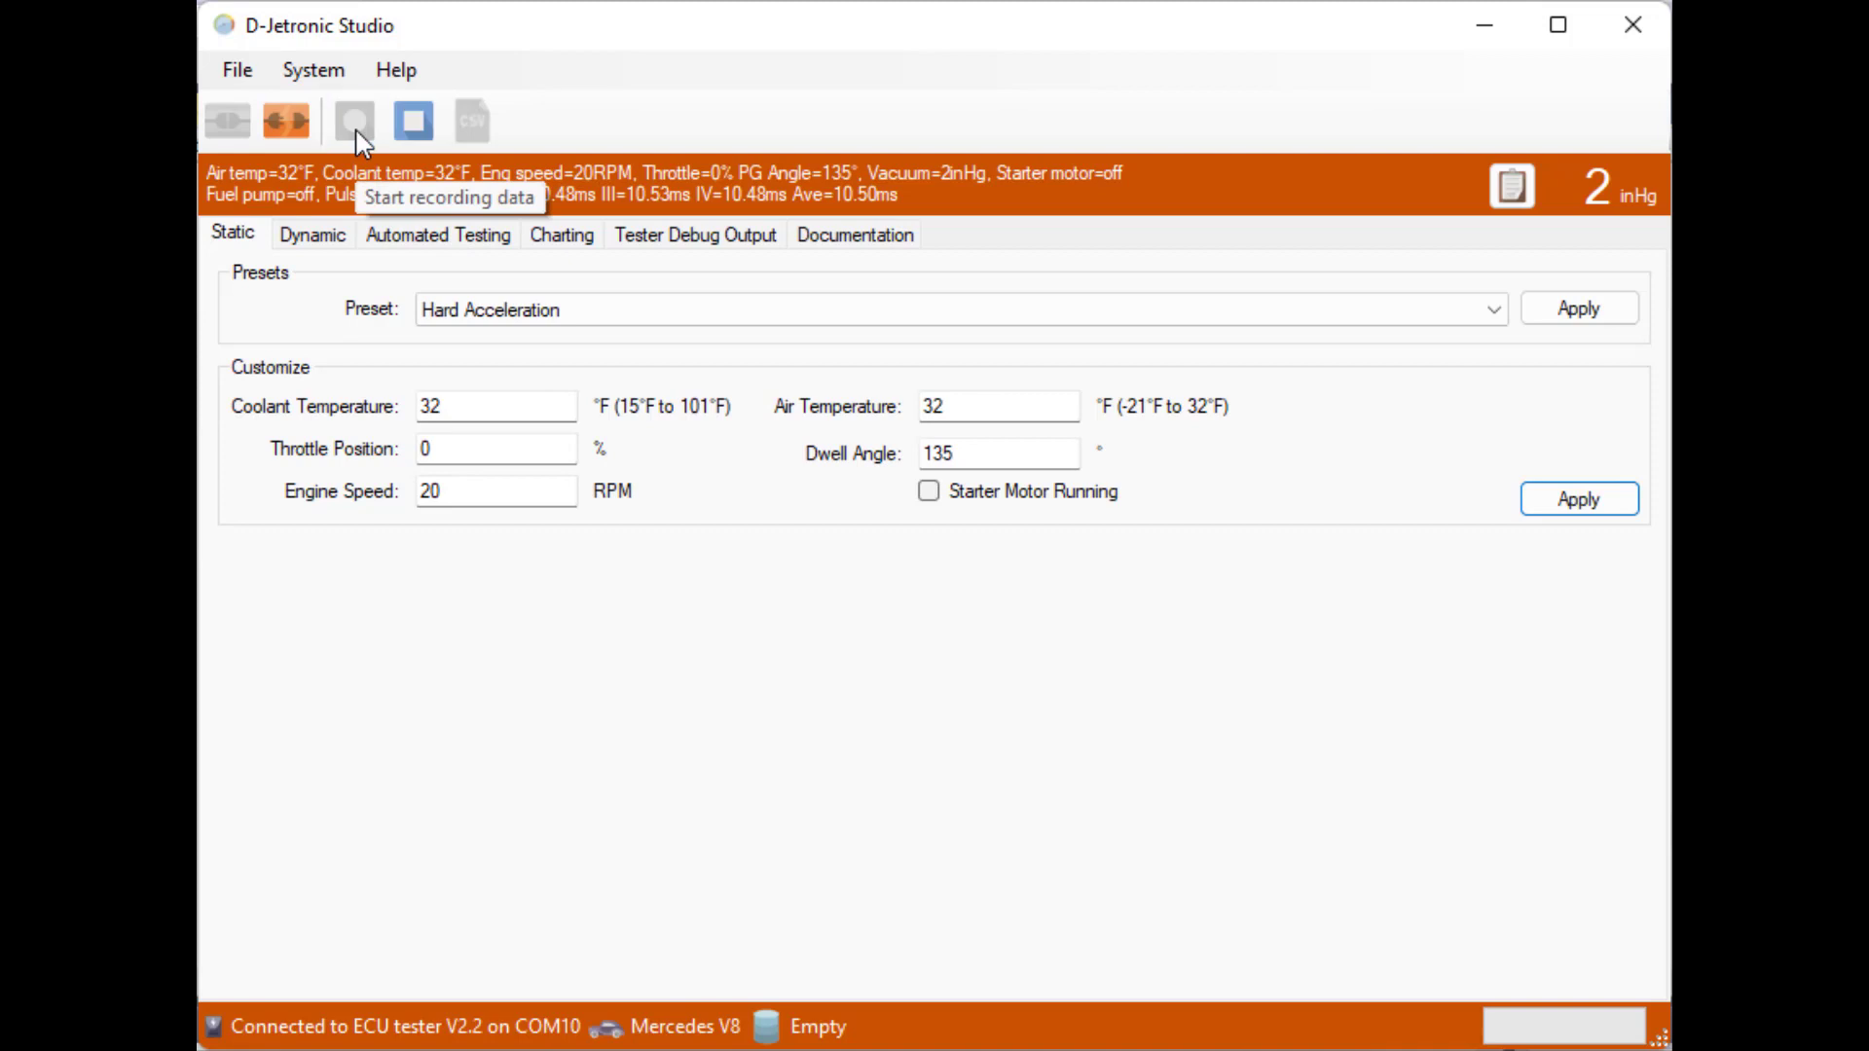
pyautogui.click(563, 243)
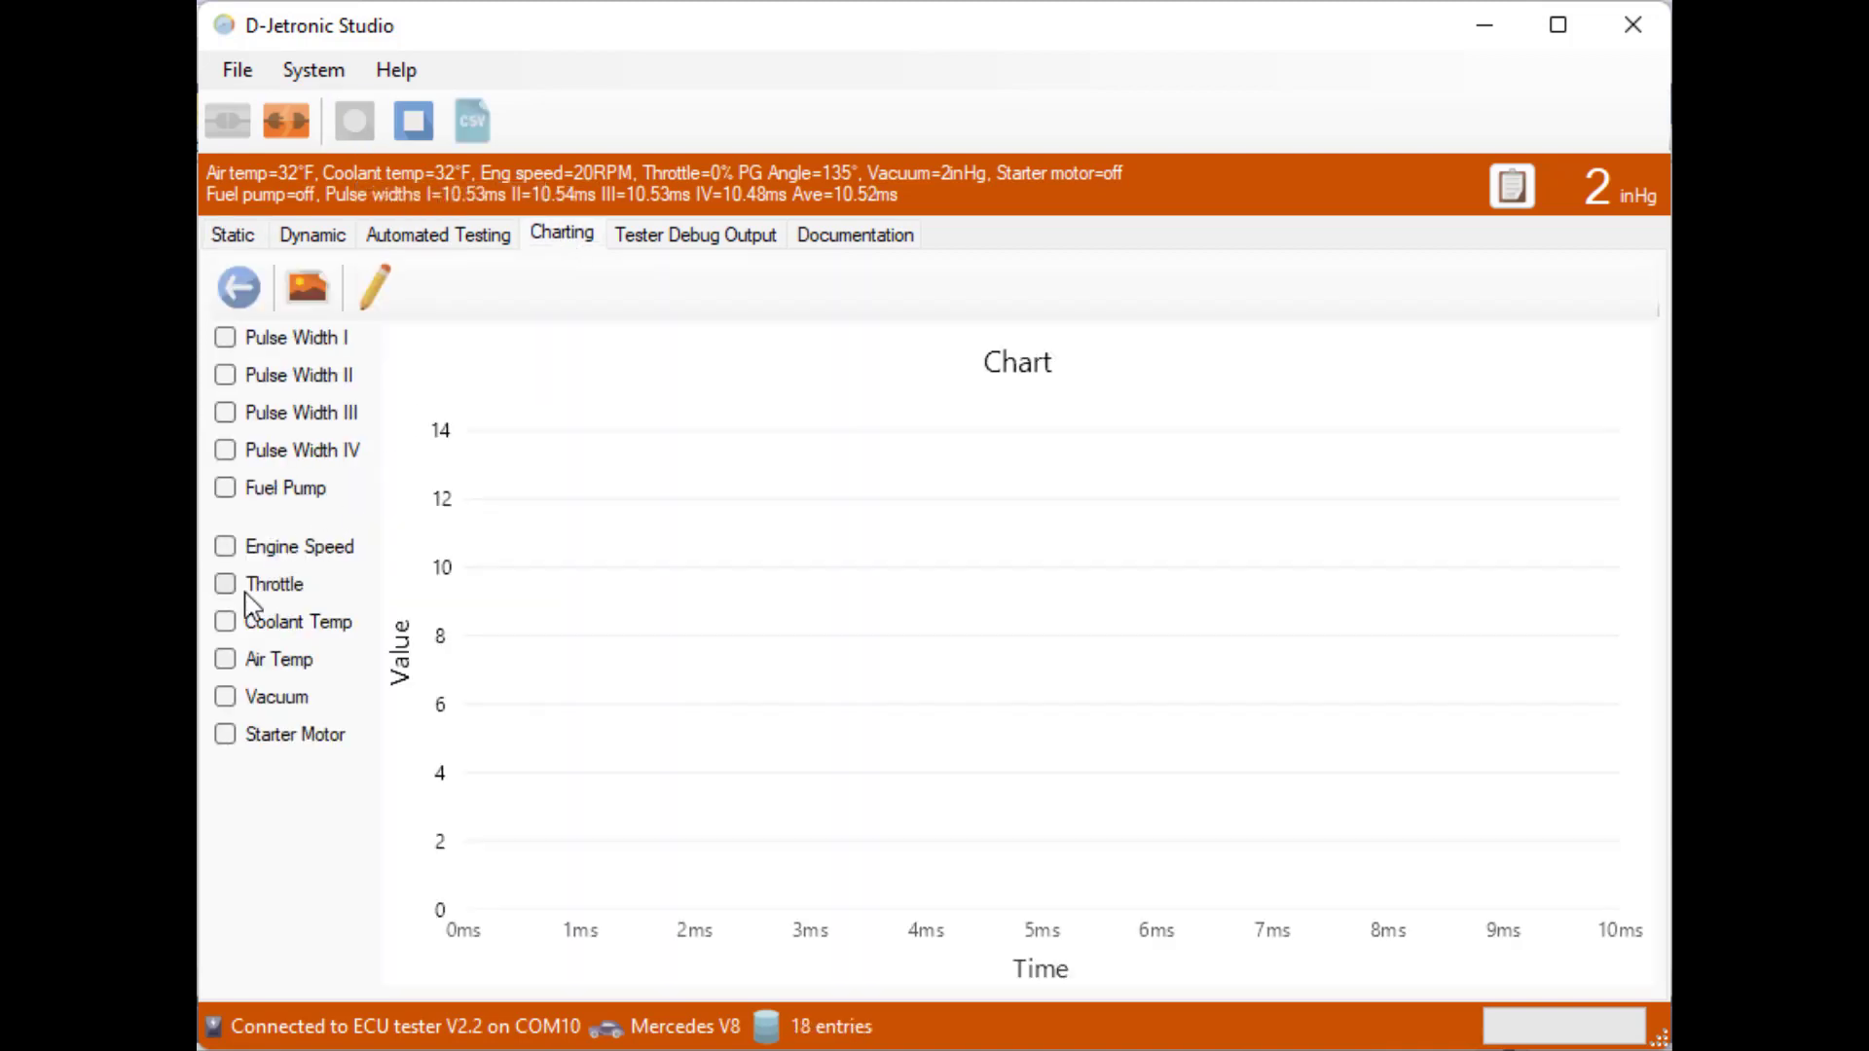
pyautogui.click(226, 488)
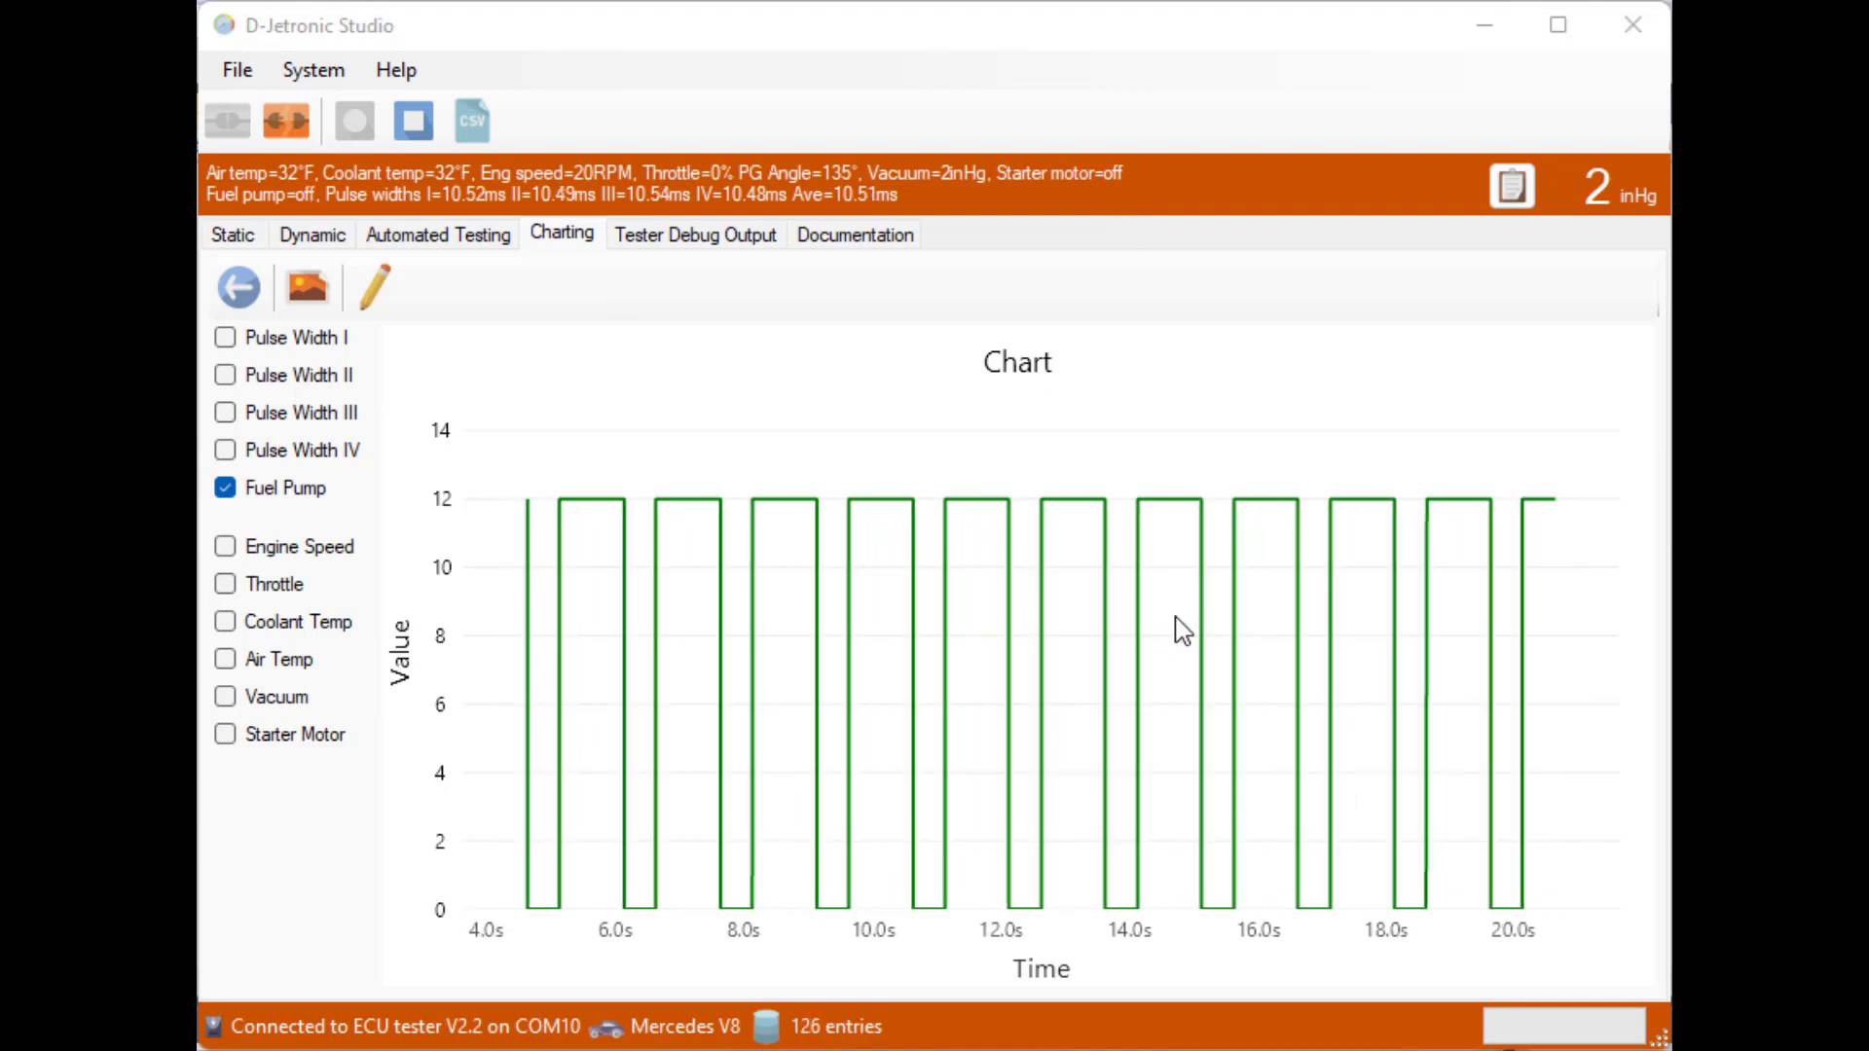
# - Apply a custom engine speed of 50 RPM and check the fuel pump signal on the chart
pyautogui.click(234, 237)
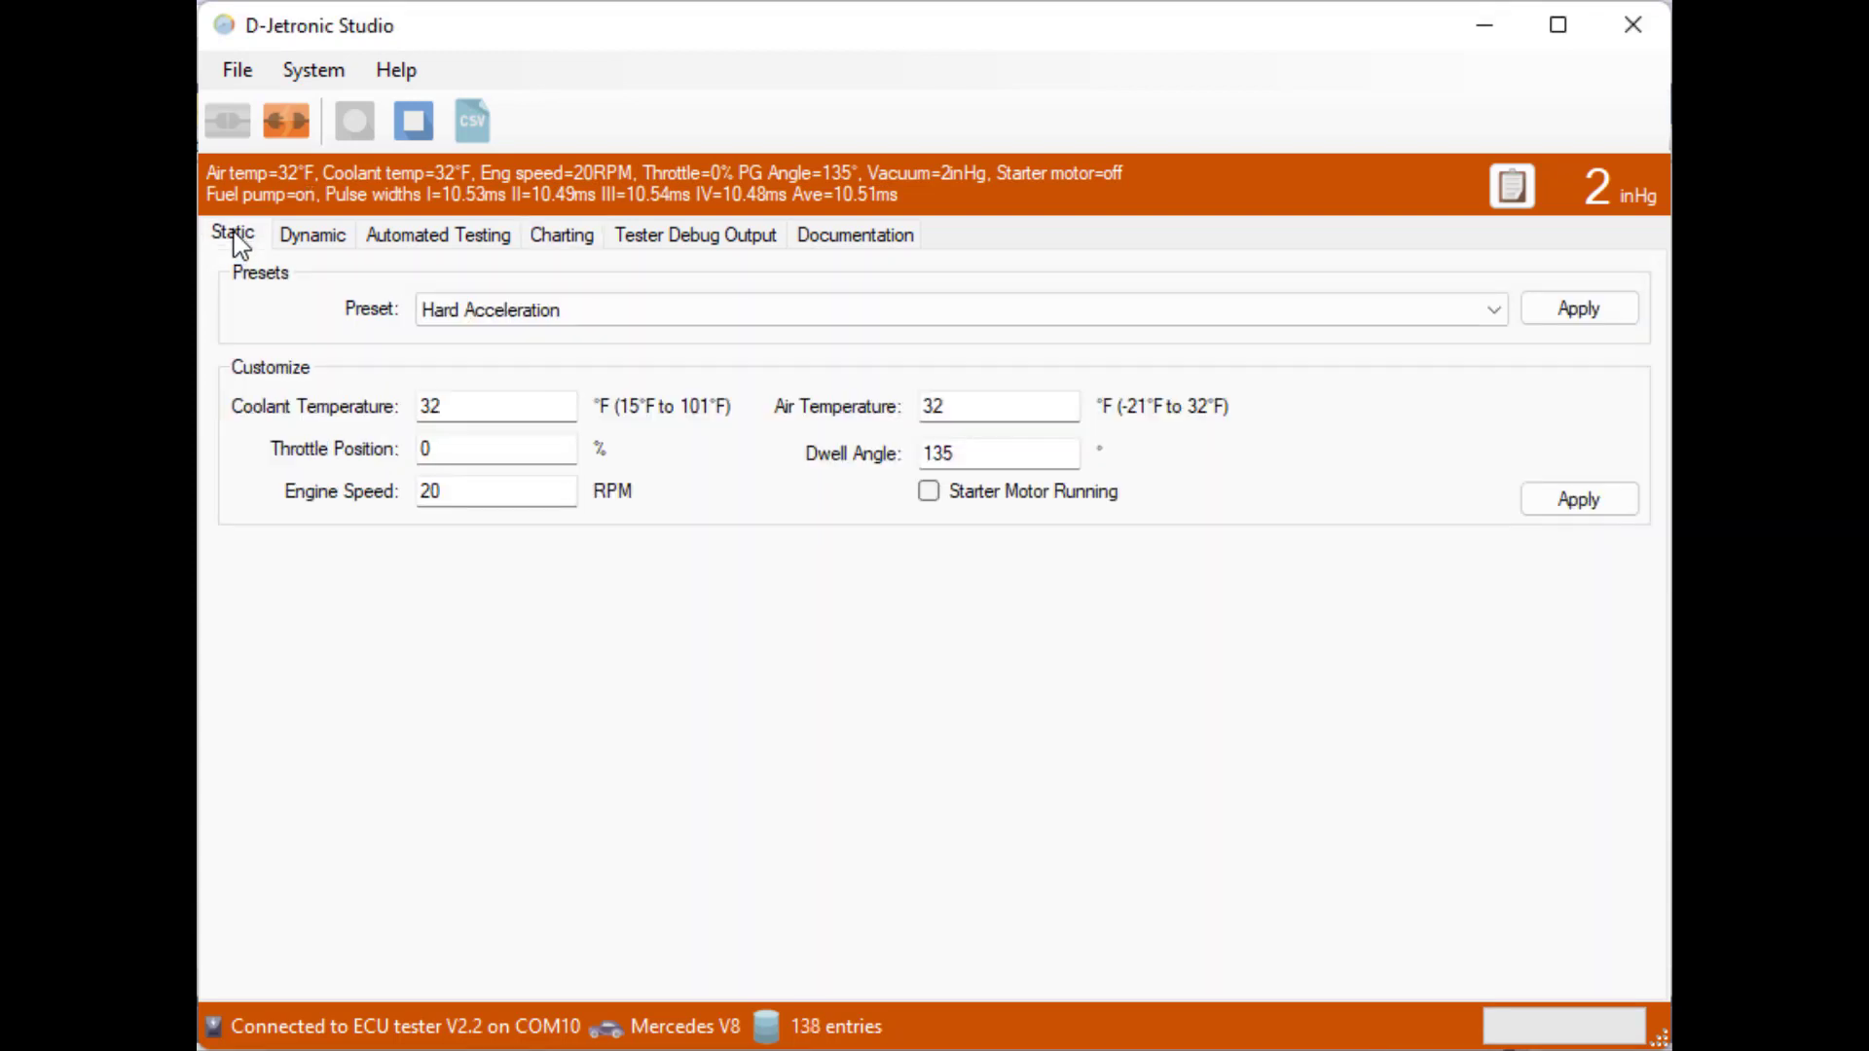
pyautogui.moveTo(463, 486); pyautogui.dragTo(379, 491)
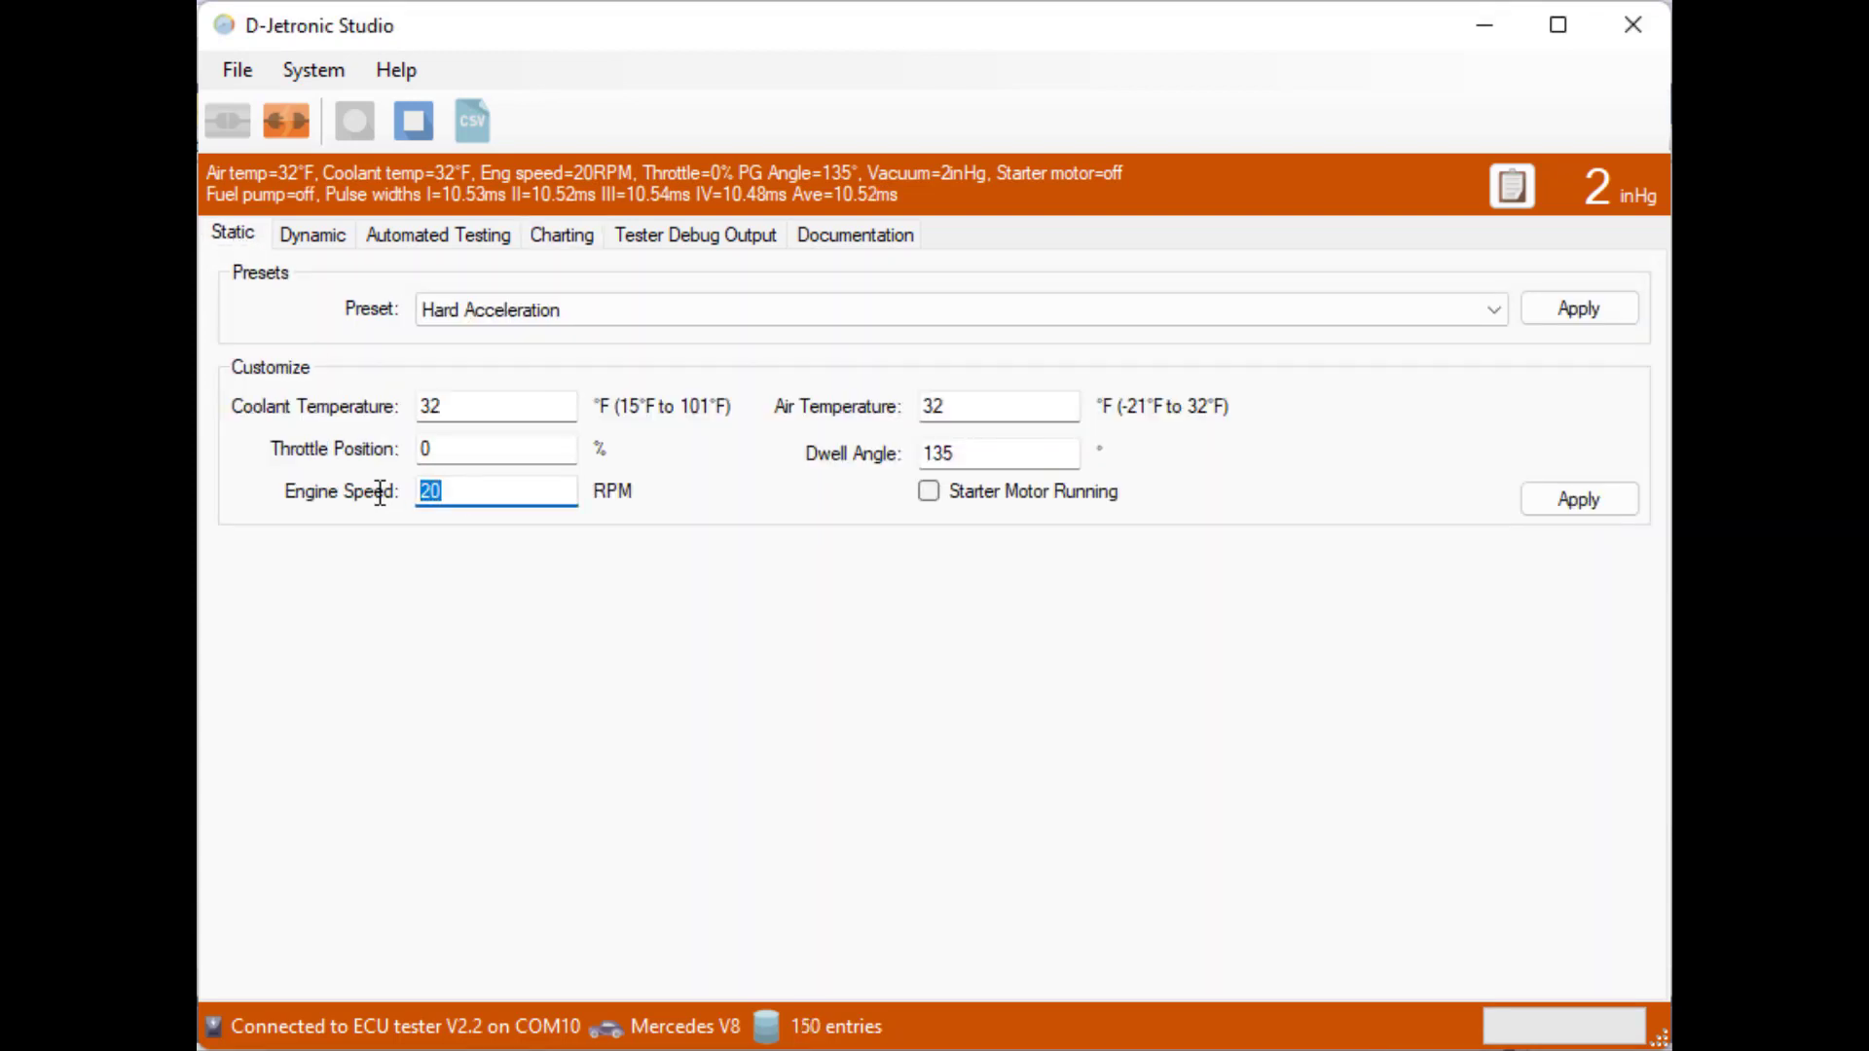
pyautogui.write('50')
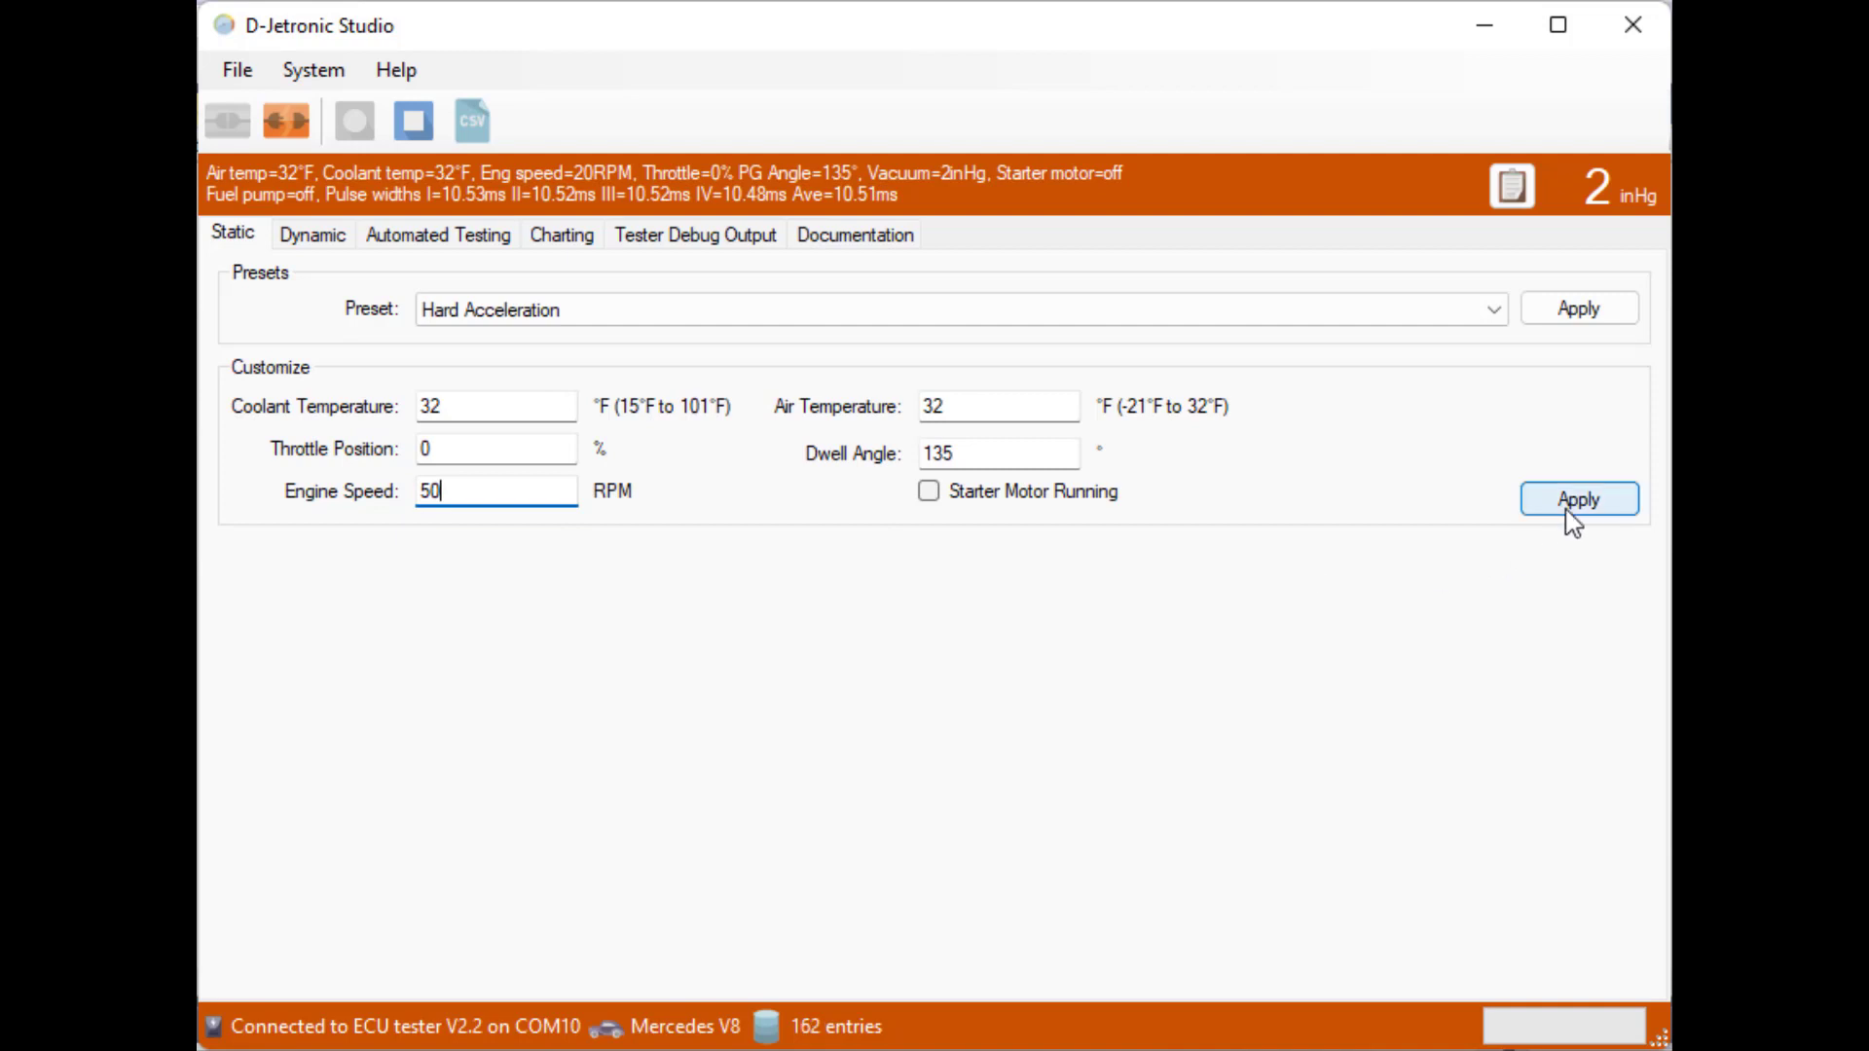
pyautogui.click(1567, 513)
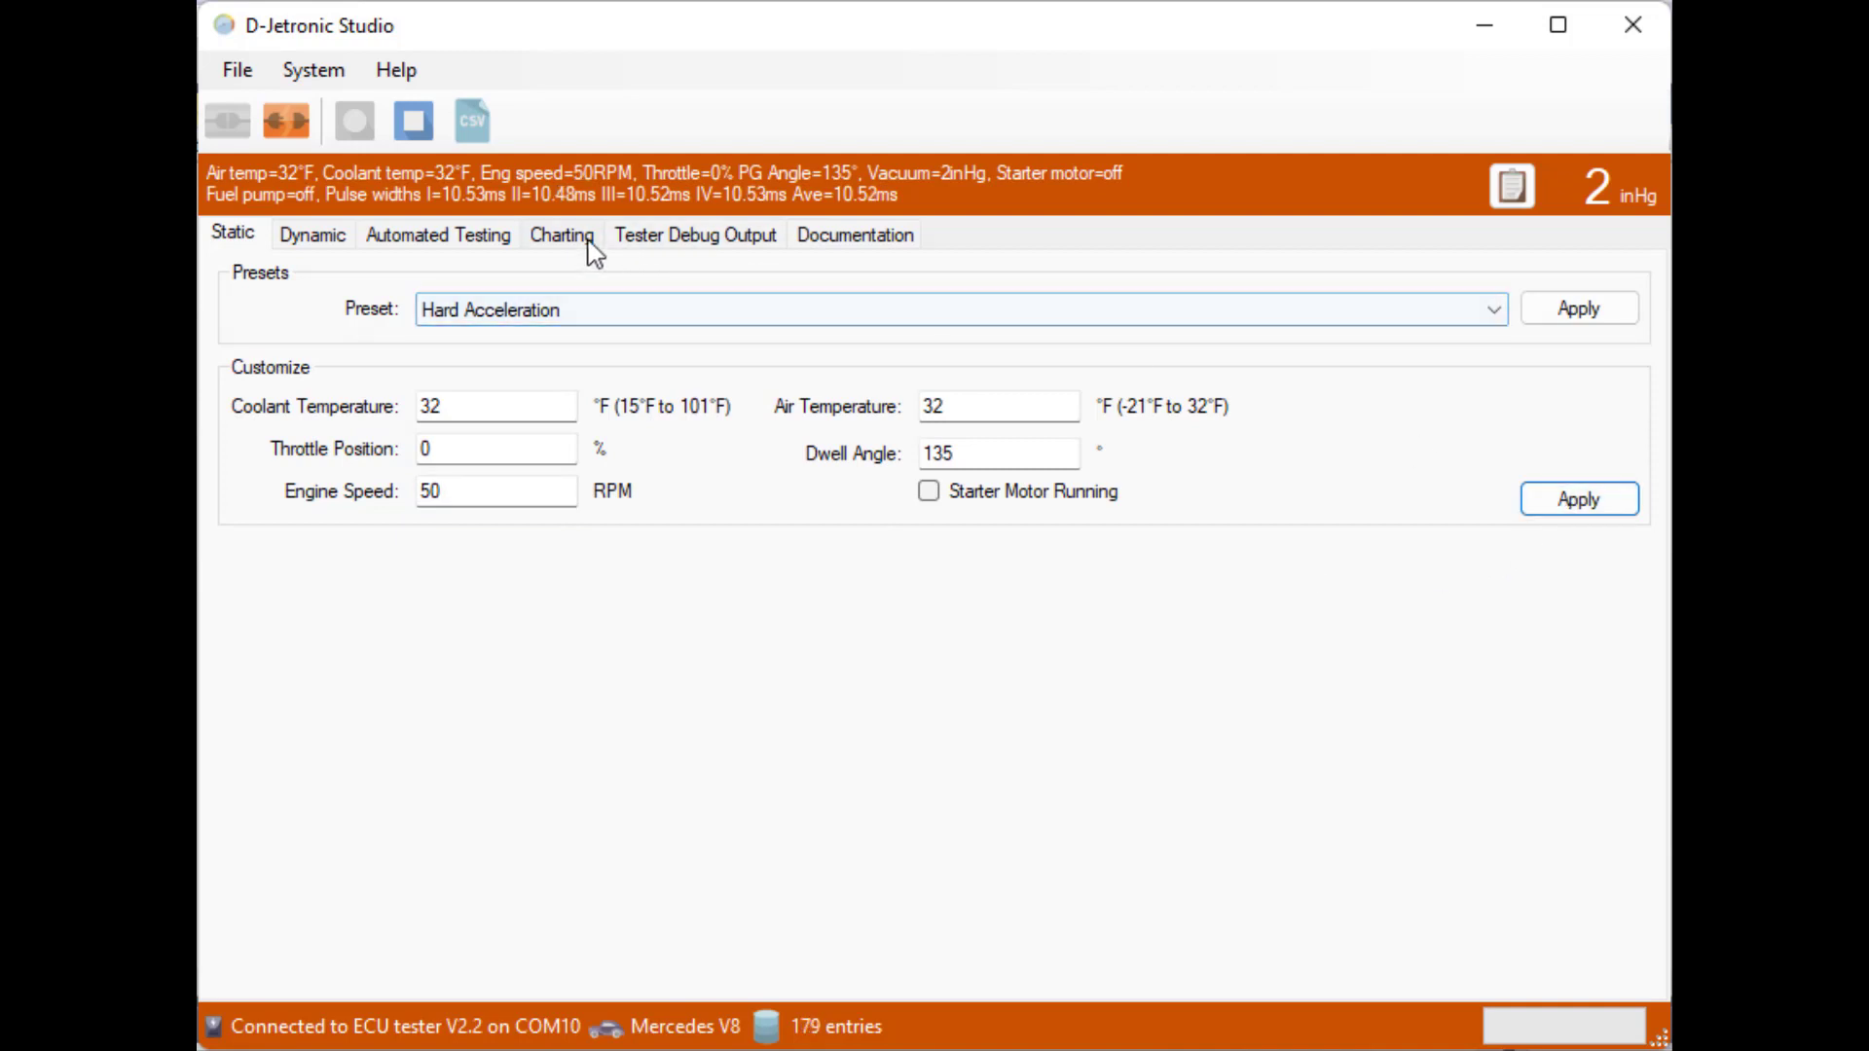
pyautogui.click(590, 250)
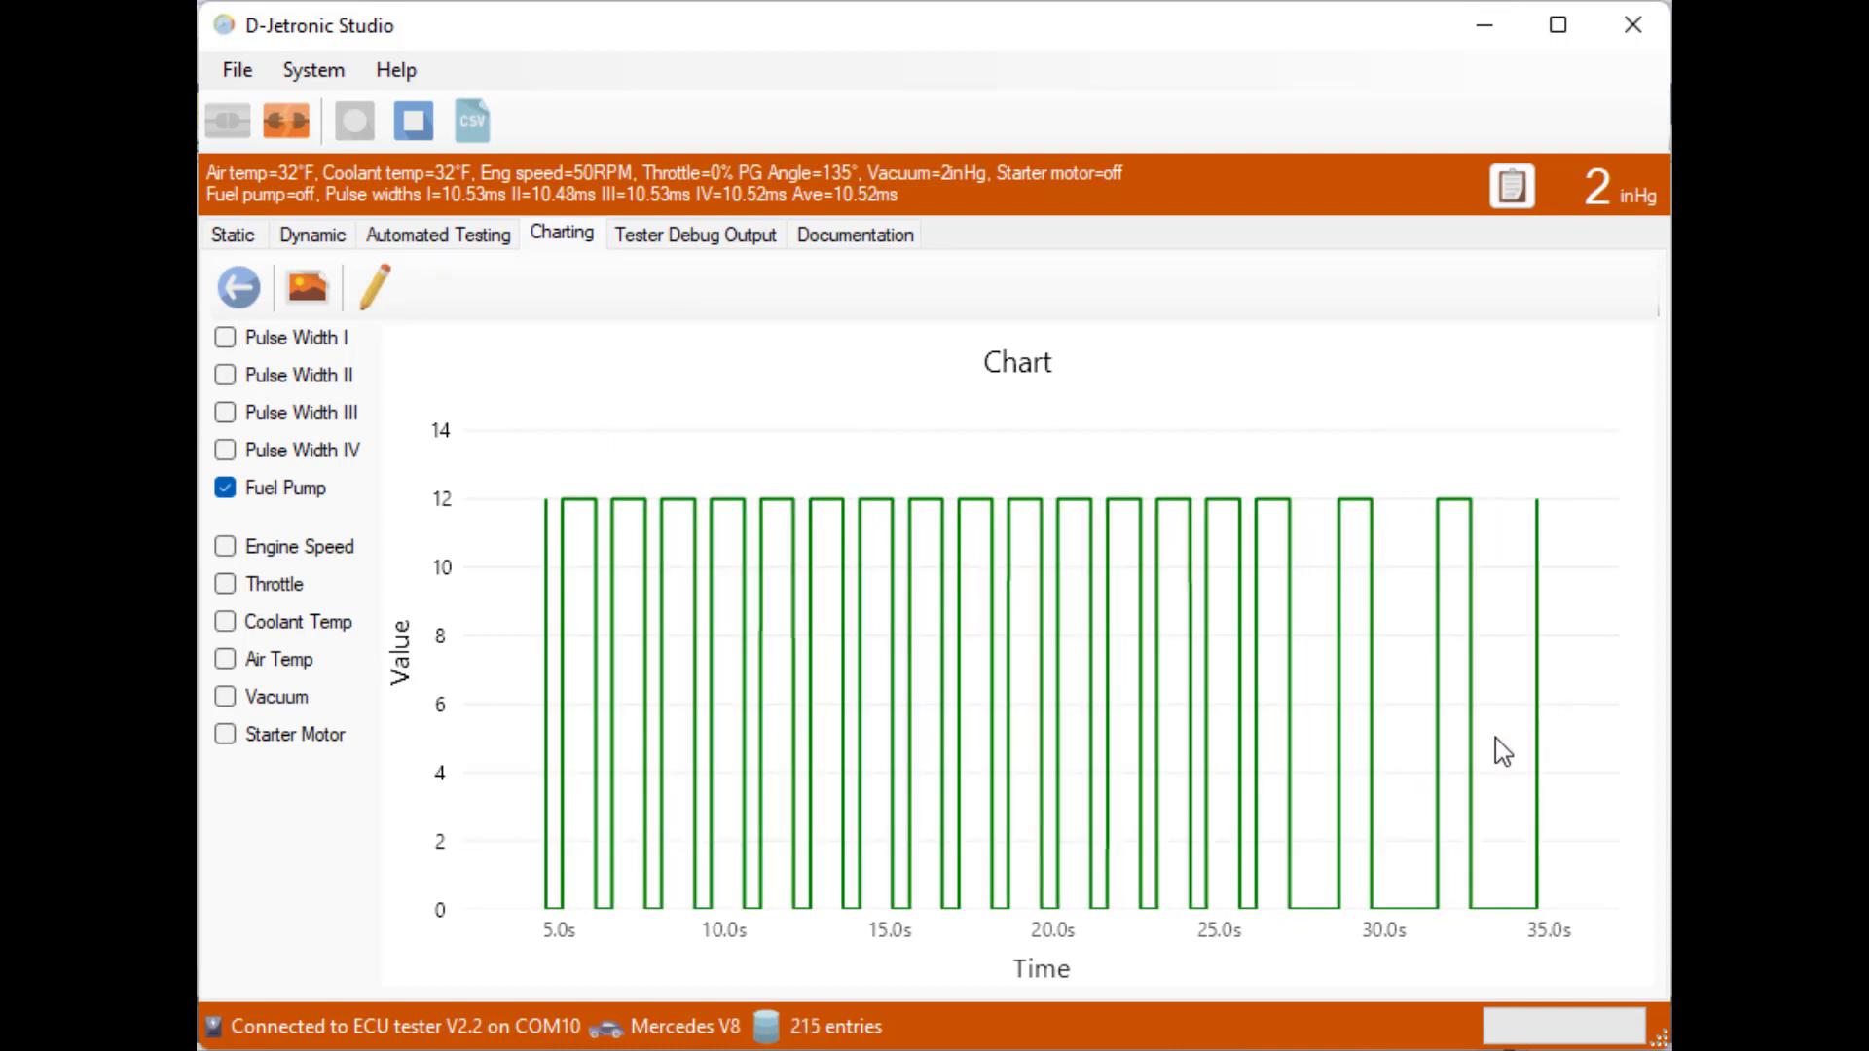
# - Apply a custom engine speed of 60 RPM and check the fuel pump signal on the chart
pyautogui.click(233, 238)
pyautogui.moveTo(456, 490); pyautogui.dragTo(396, 497)
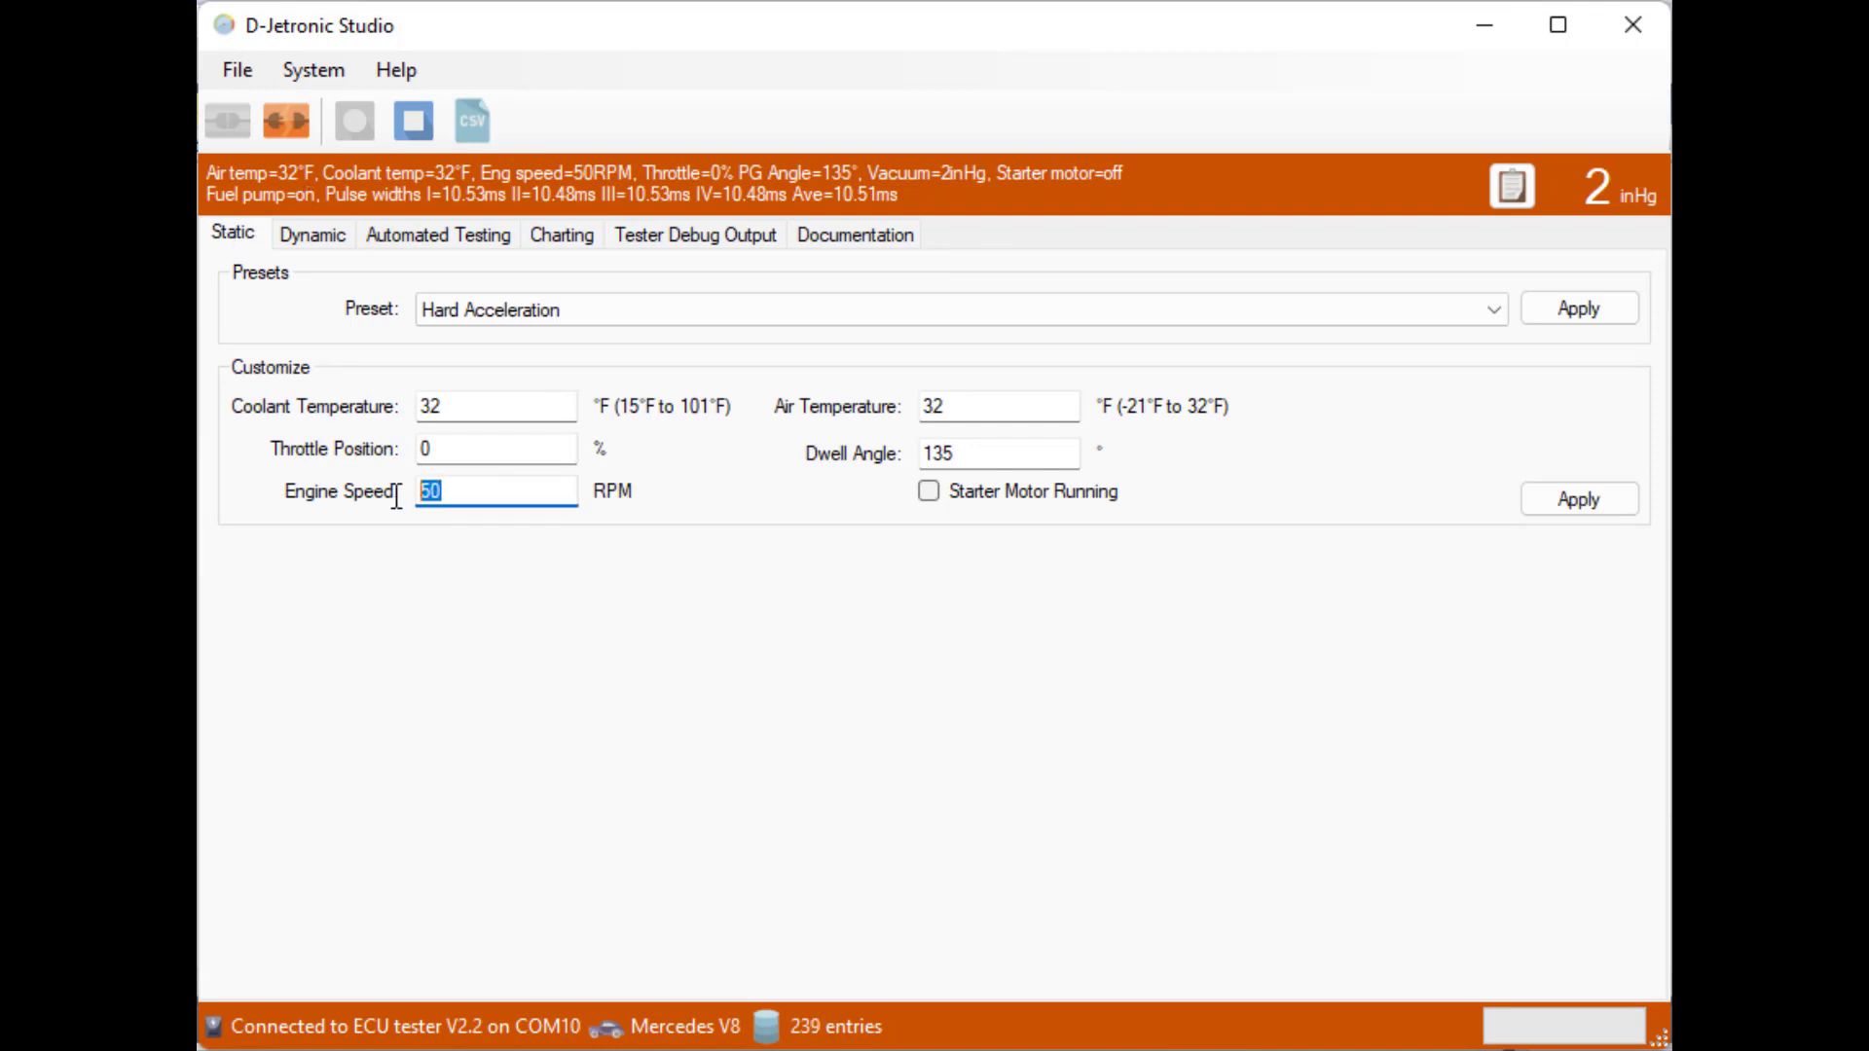
pyautogui.write('60')
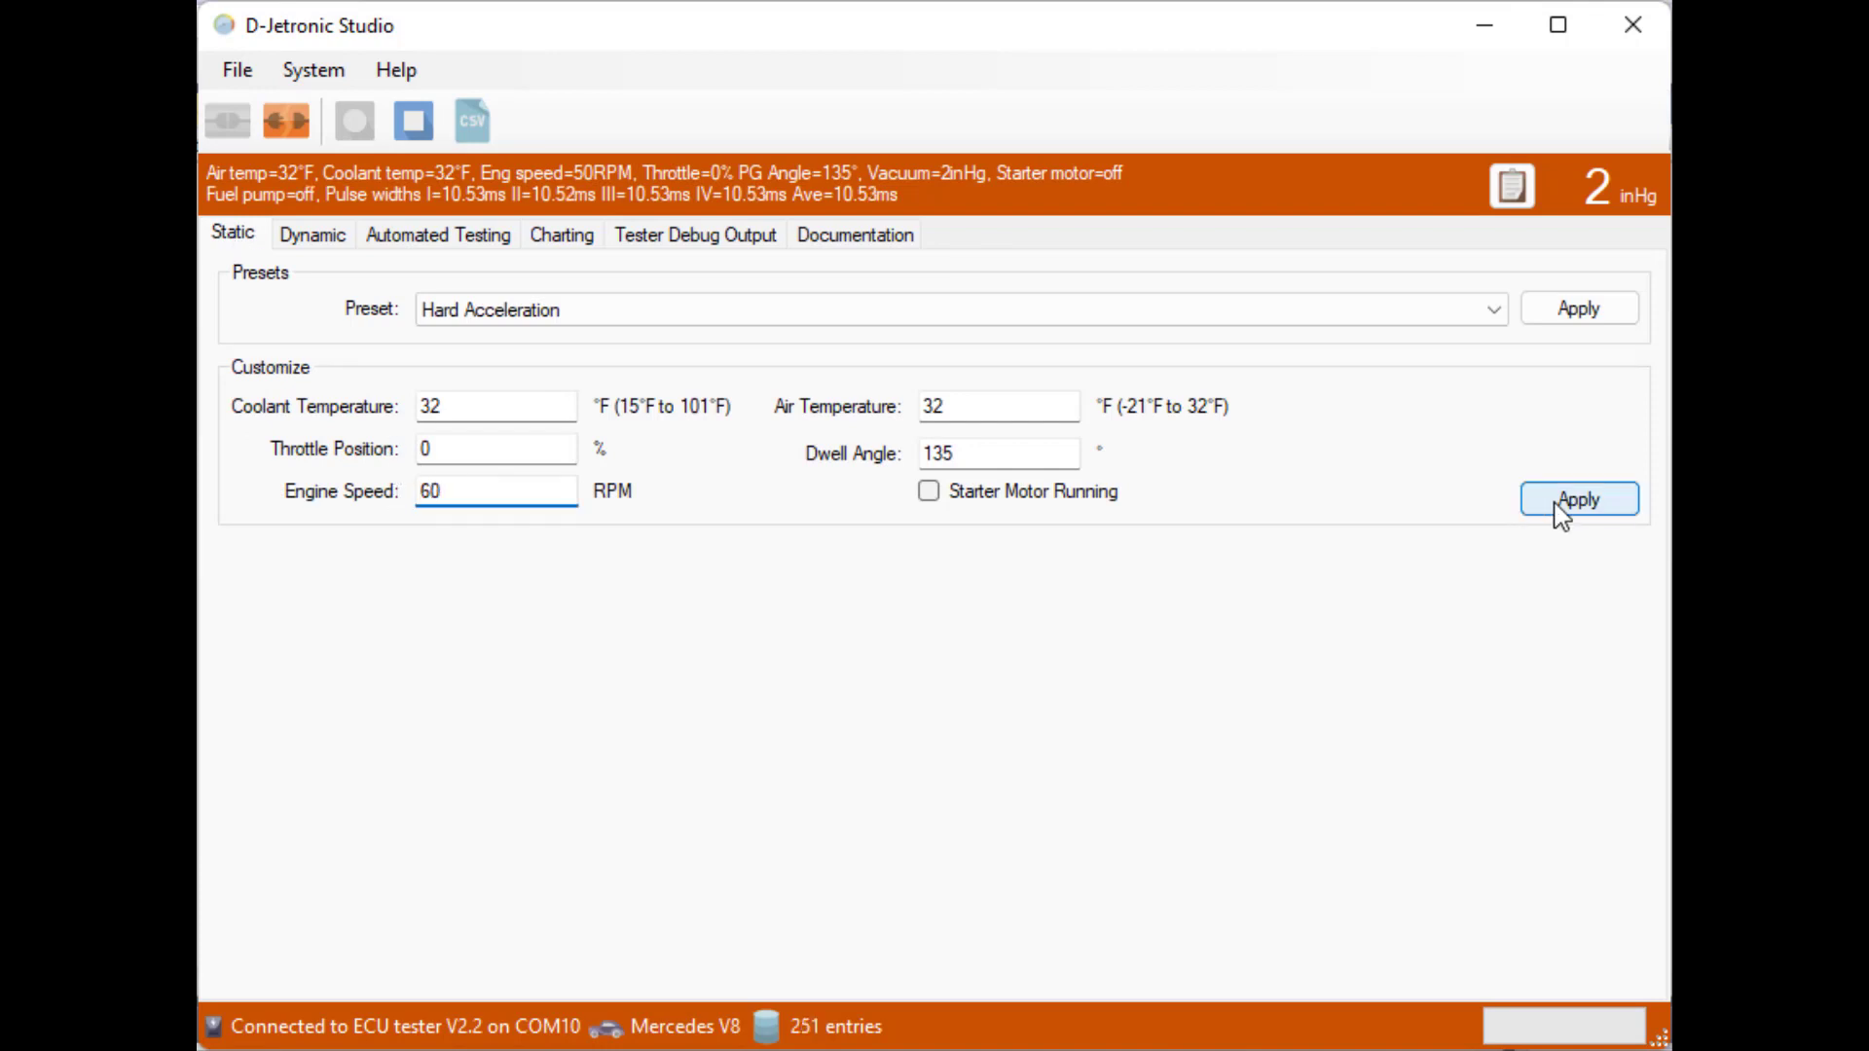
pyautogui.click(1561, 513)
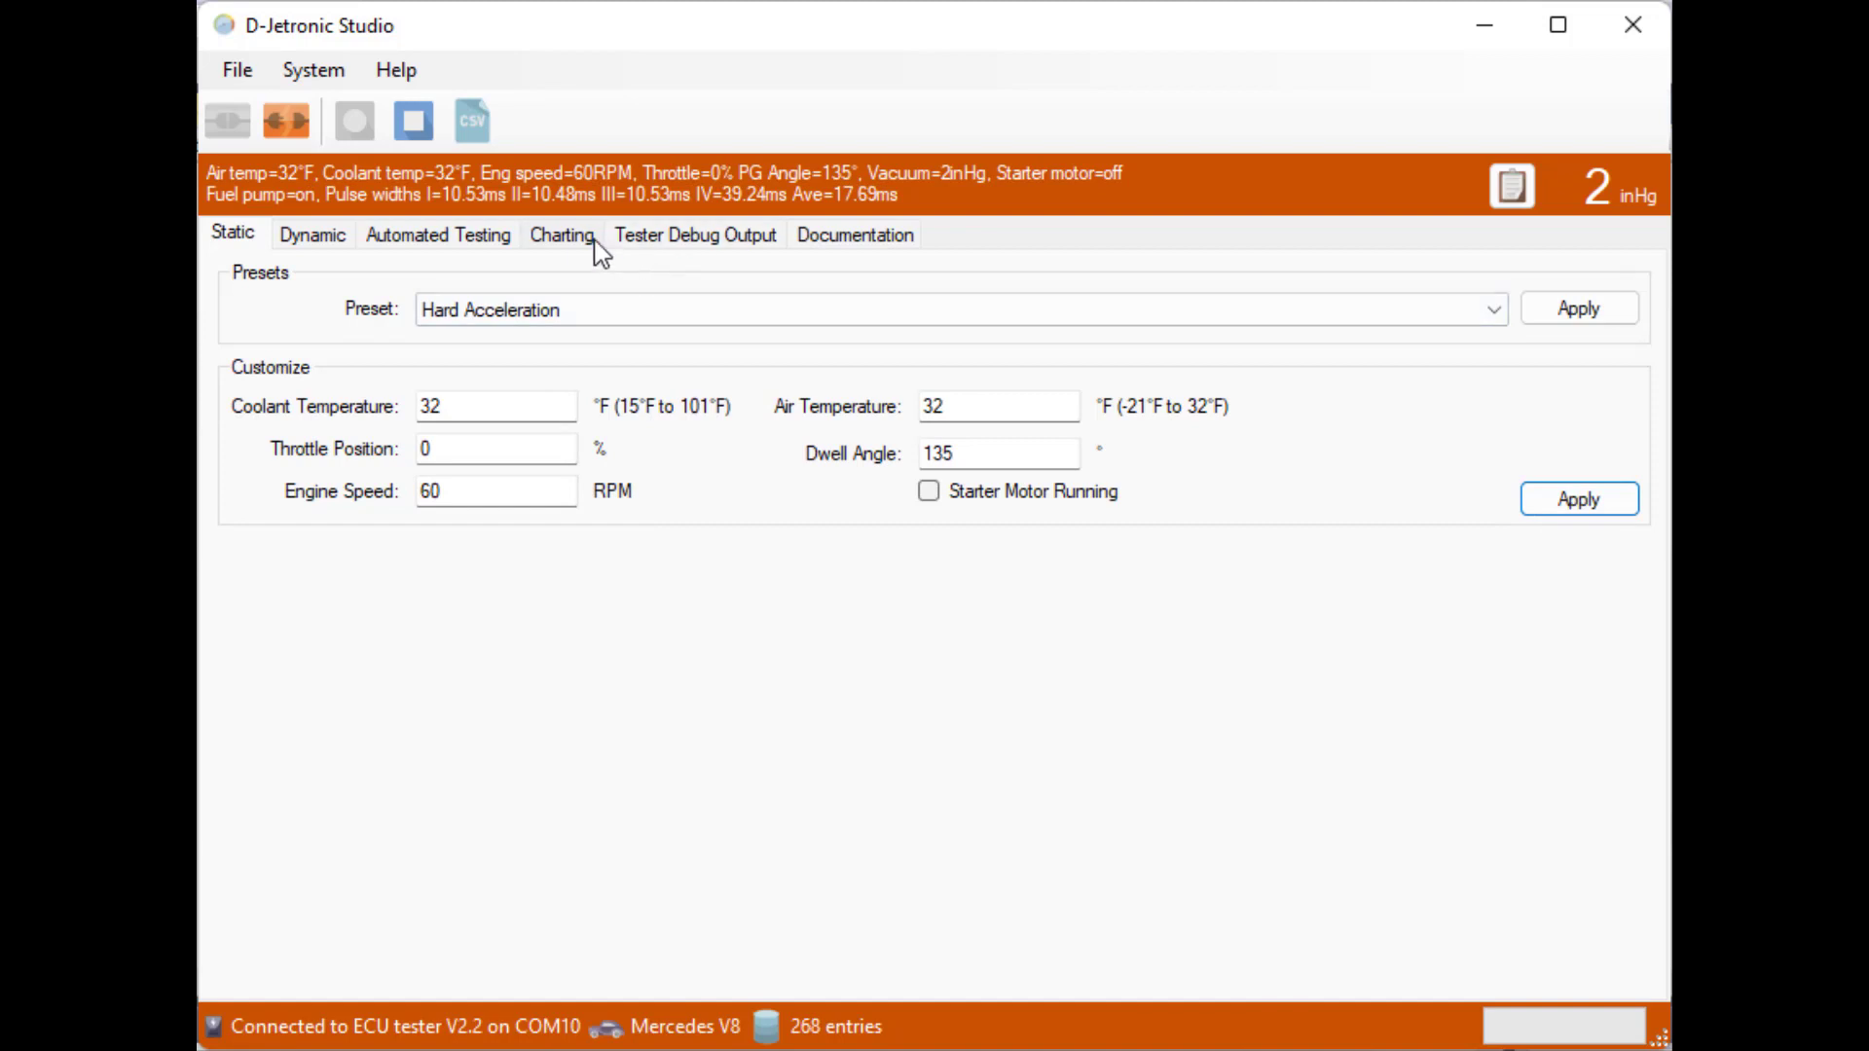
pyautogui.click(590, 239)
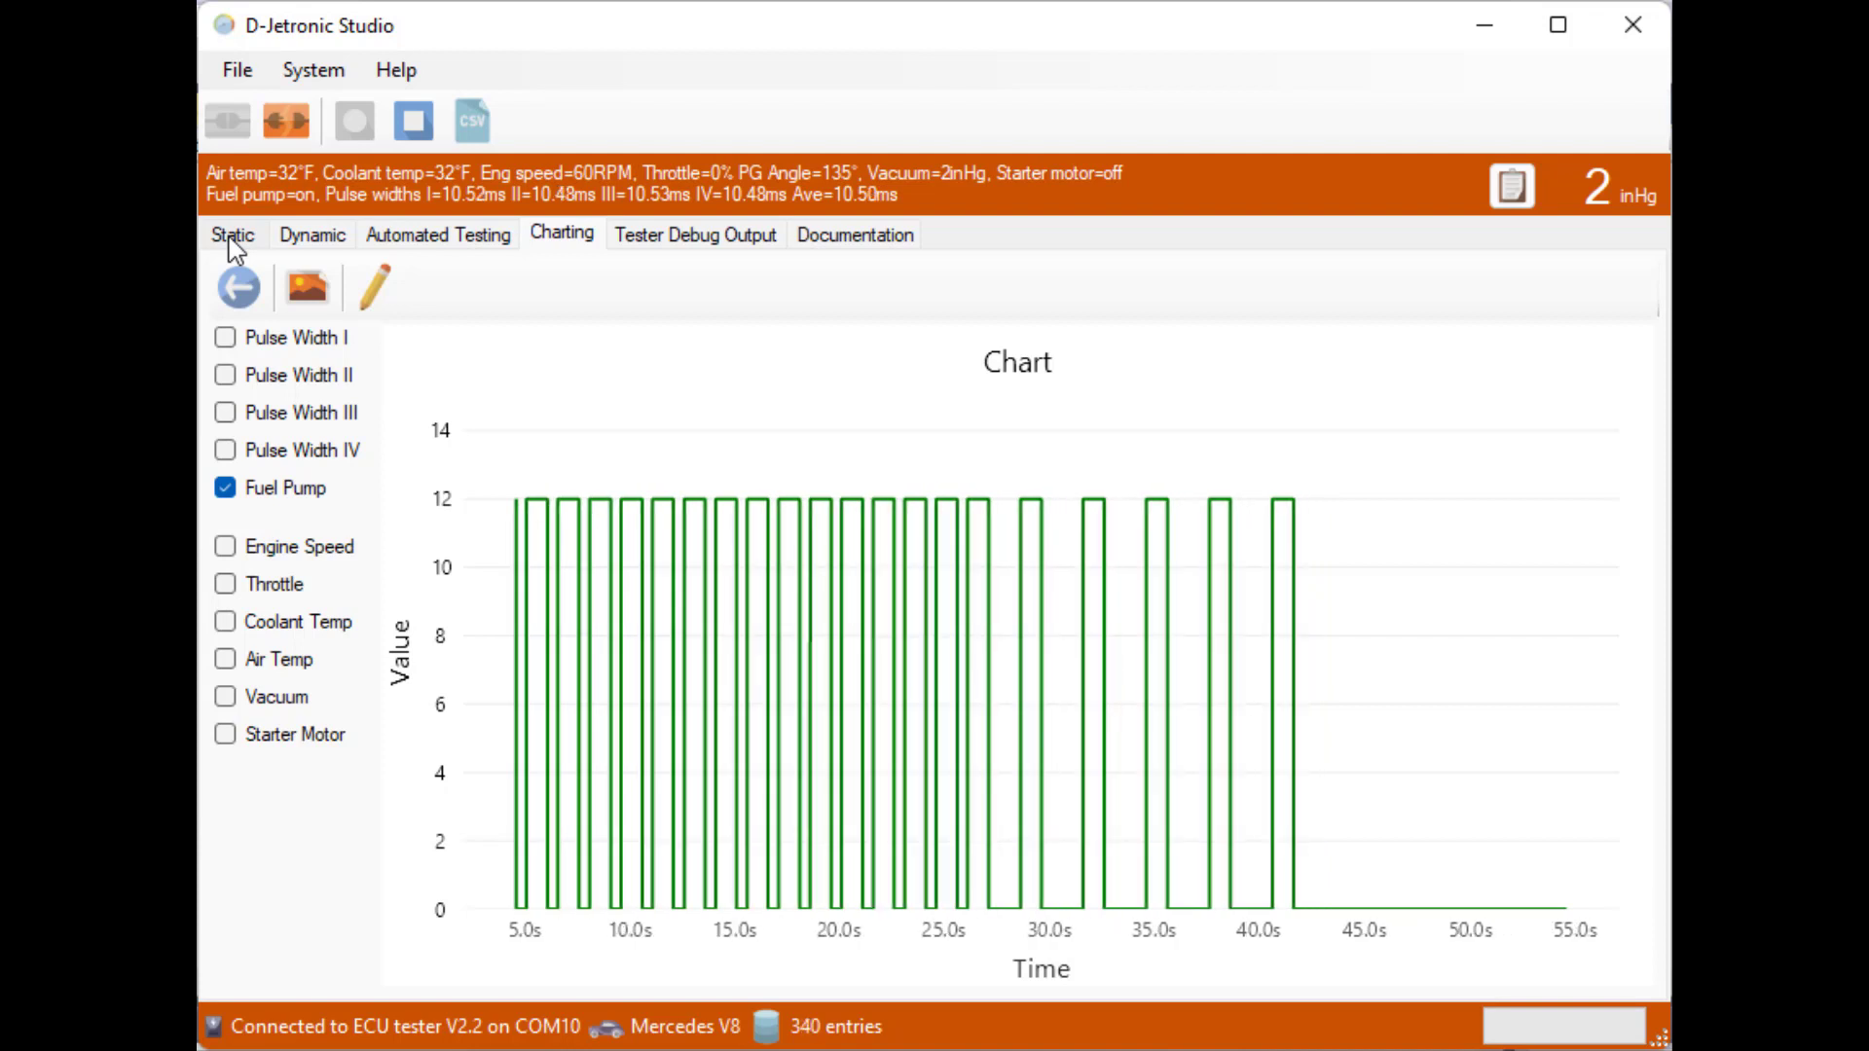
# - Apply a custom engine speed of 40 RPM and check the fuel pump signal on the chart
pyautogui.click(232, 239)
pyautogui.doubleClick(465, 487)
pyautogui.write('40')
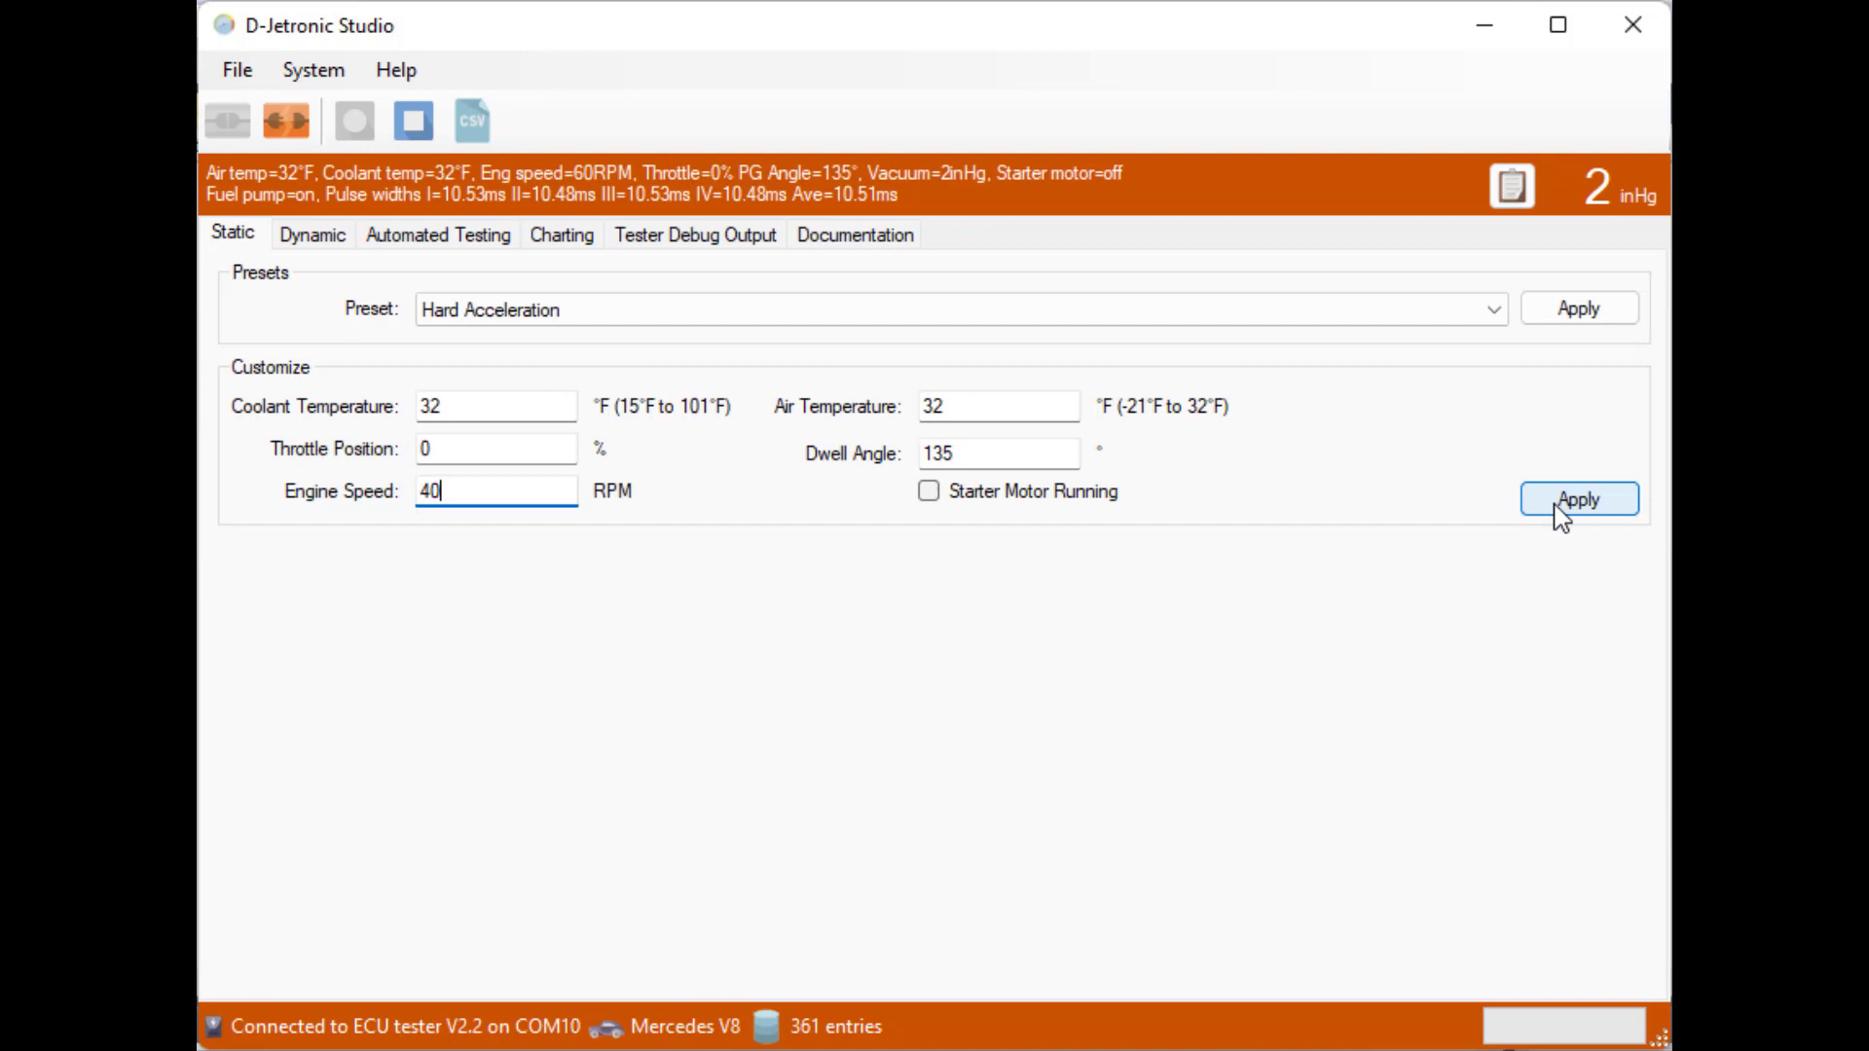
pyautogui.click(1558, 503)
pyautogui.click(579, 239)
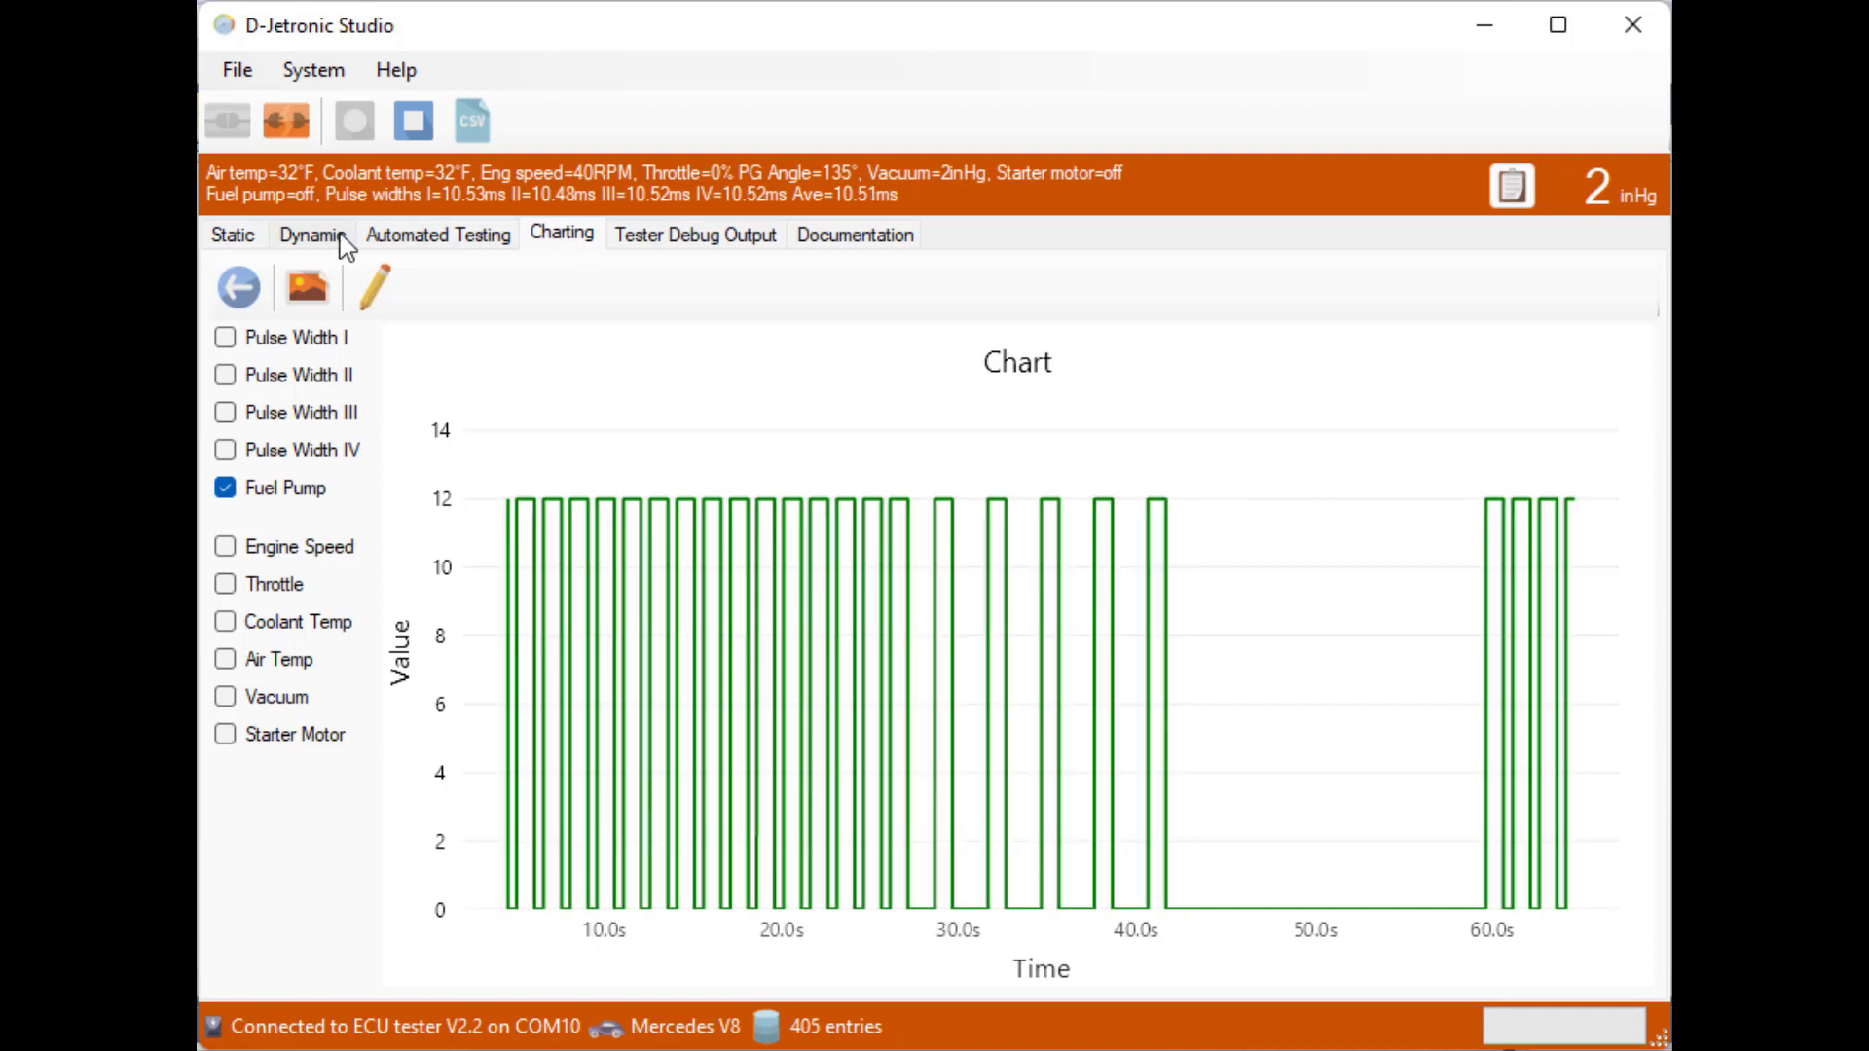
# - Enable Starter Motor Running in the static settings, apply it, and check the fuel pump signal on the chart
pyautogui.click(243, 236)
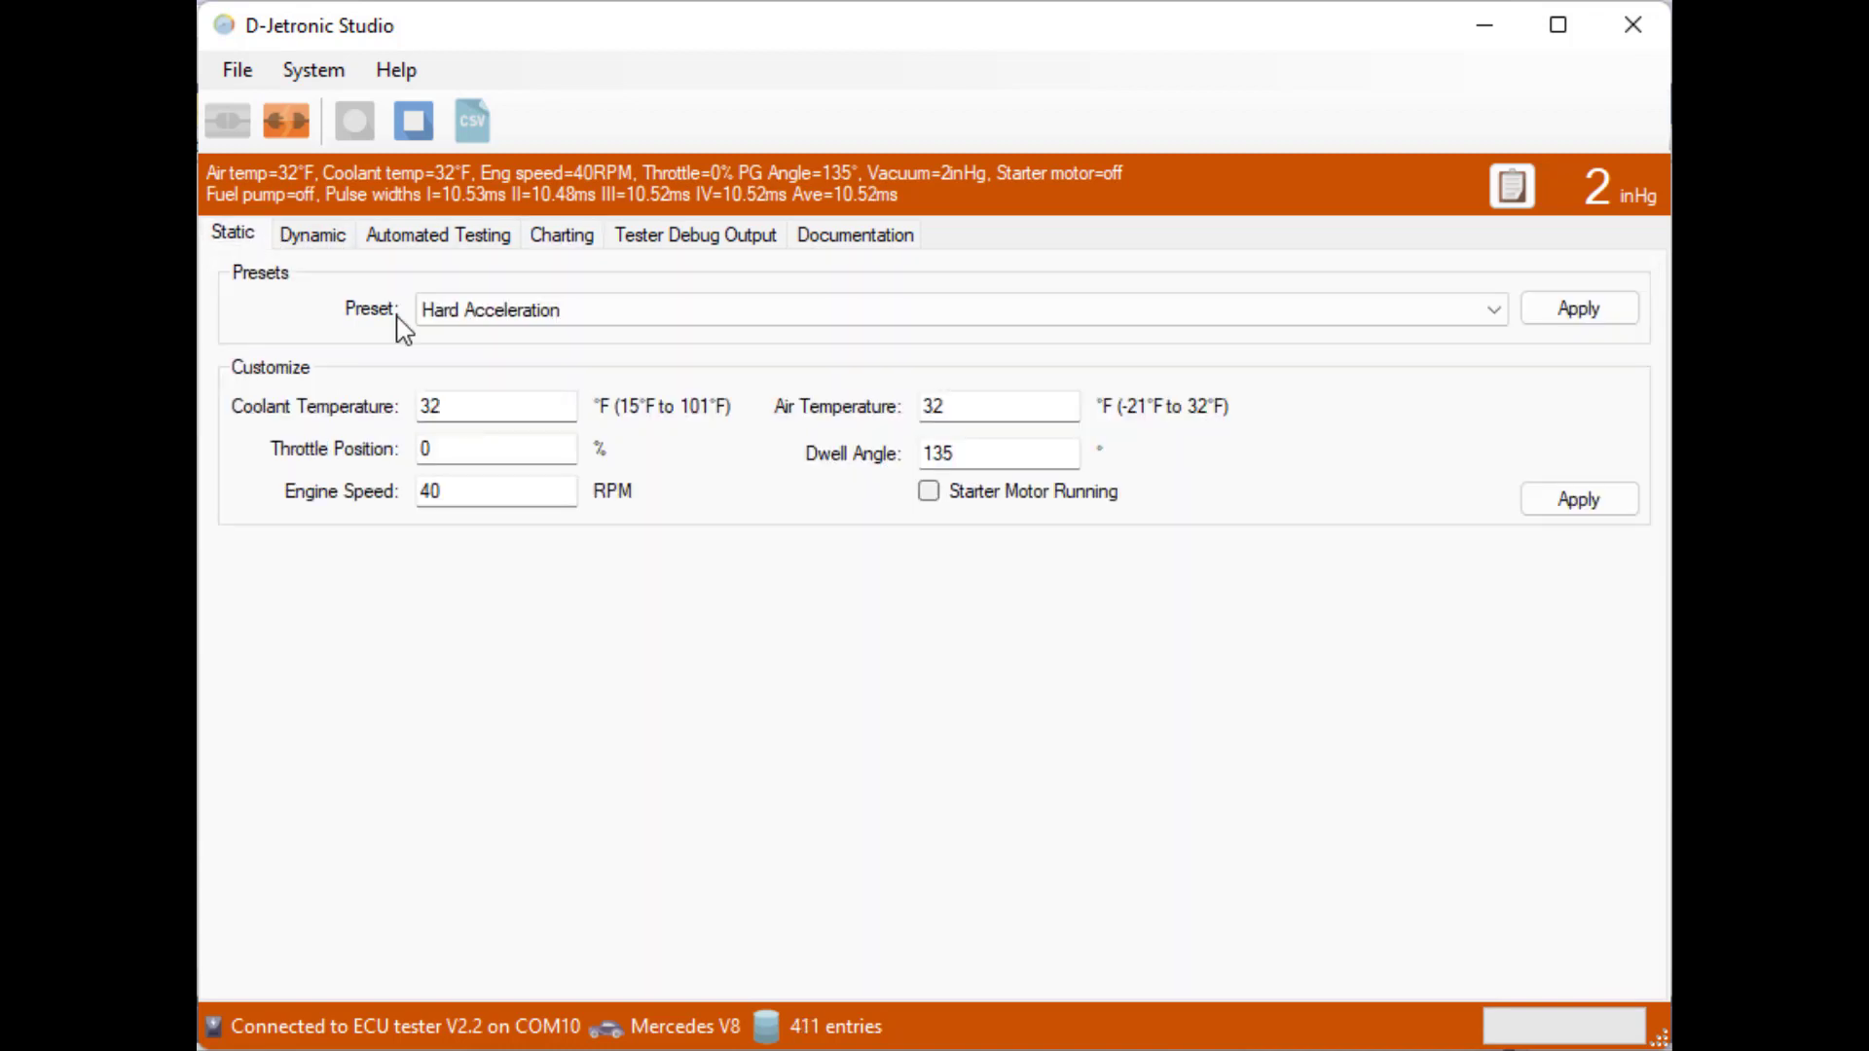
pyautogui.click(930, 491)
pyautogui.click(1571, 508)
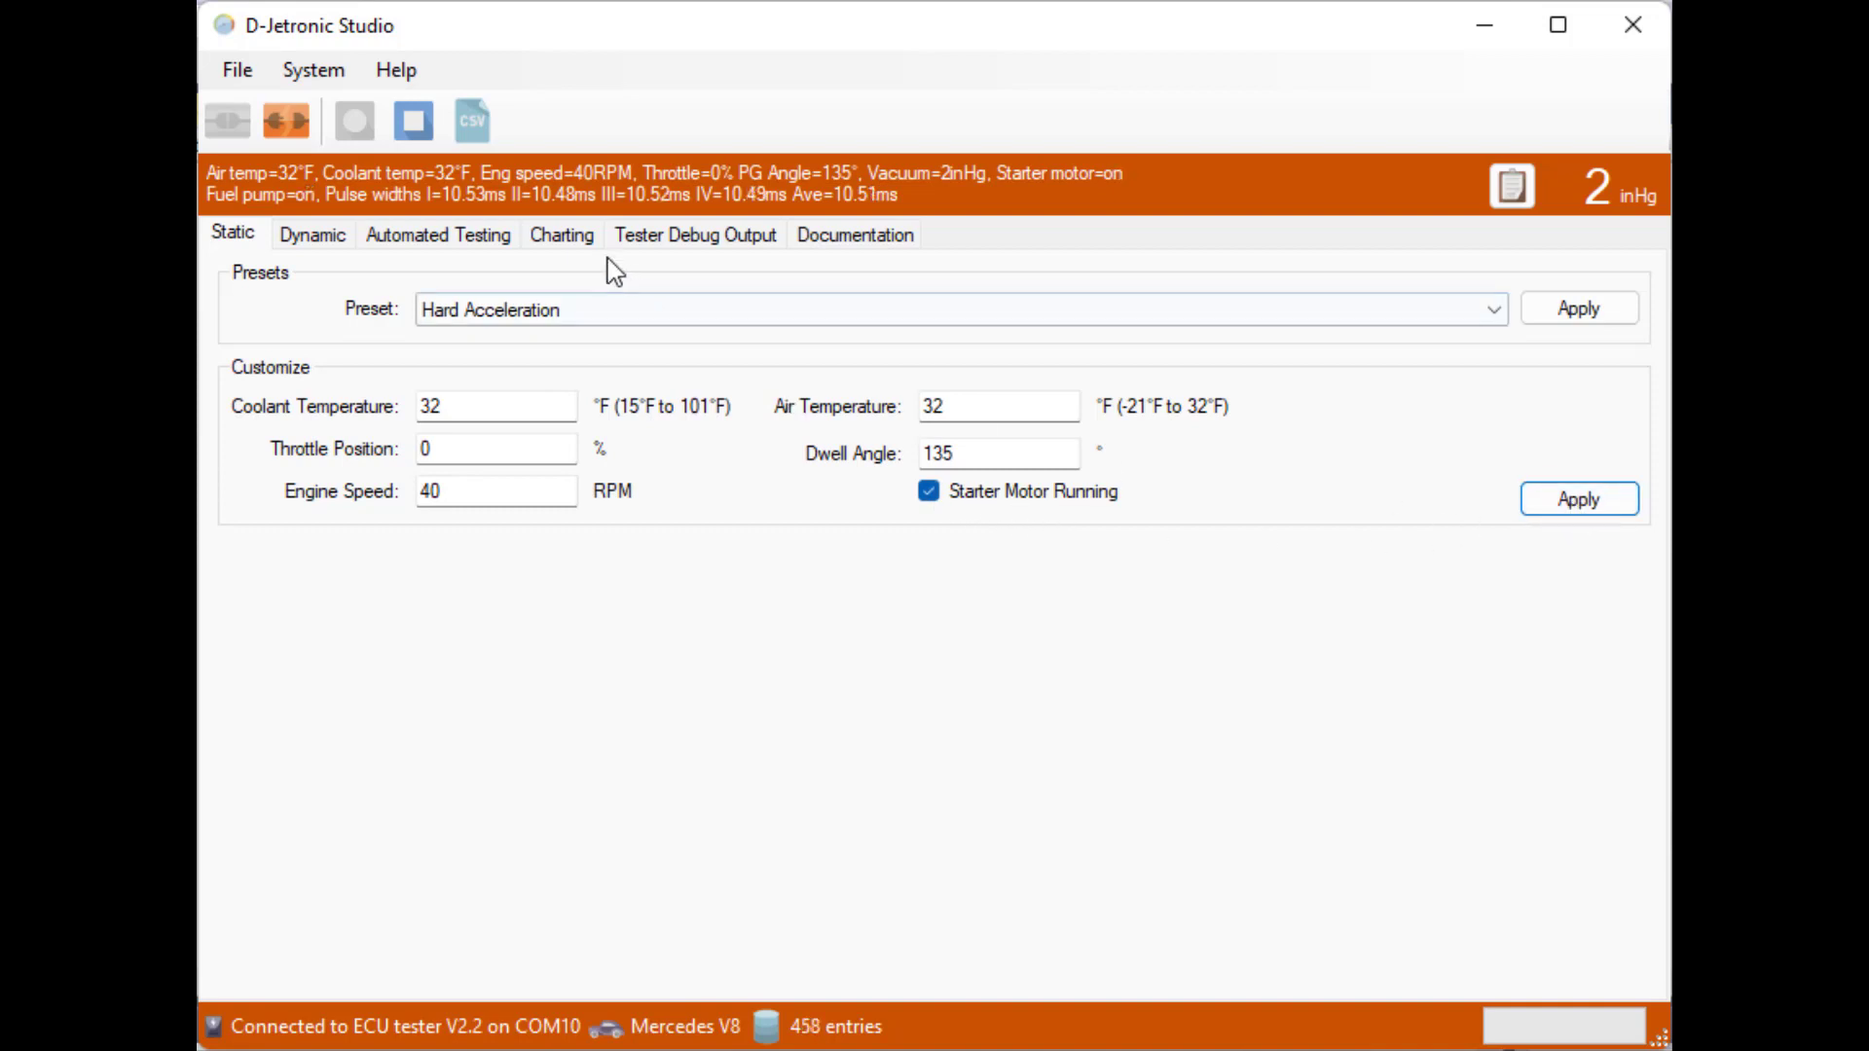
pyautogui.click(573, 235)
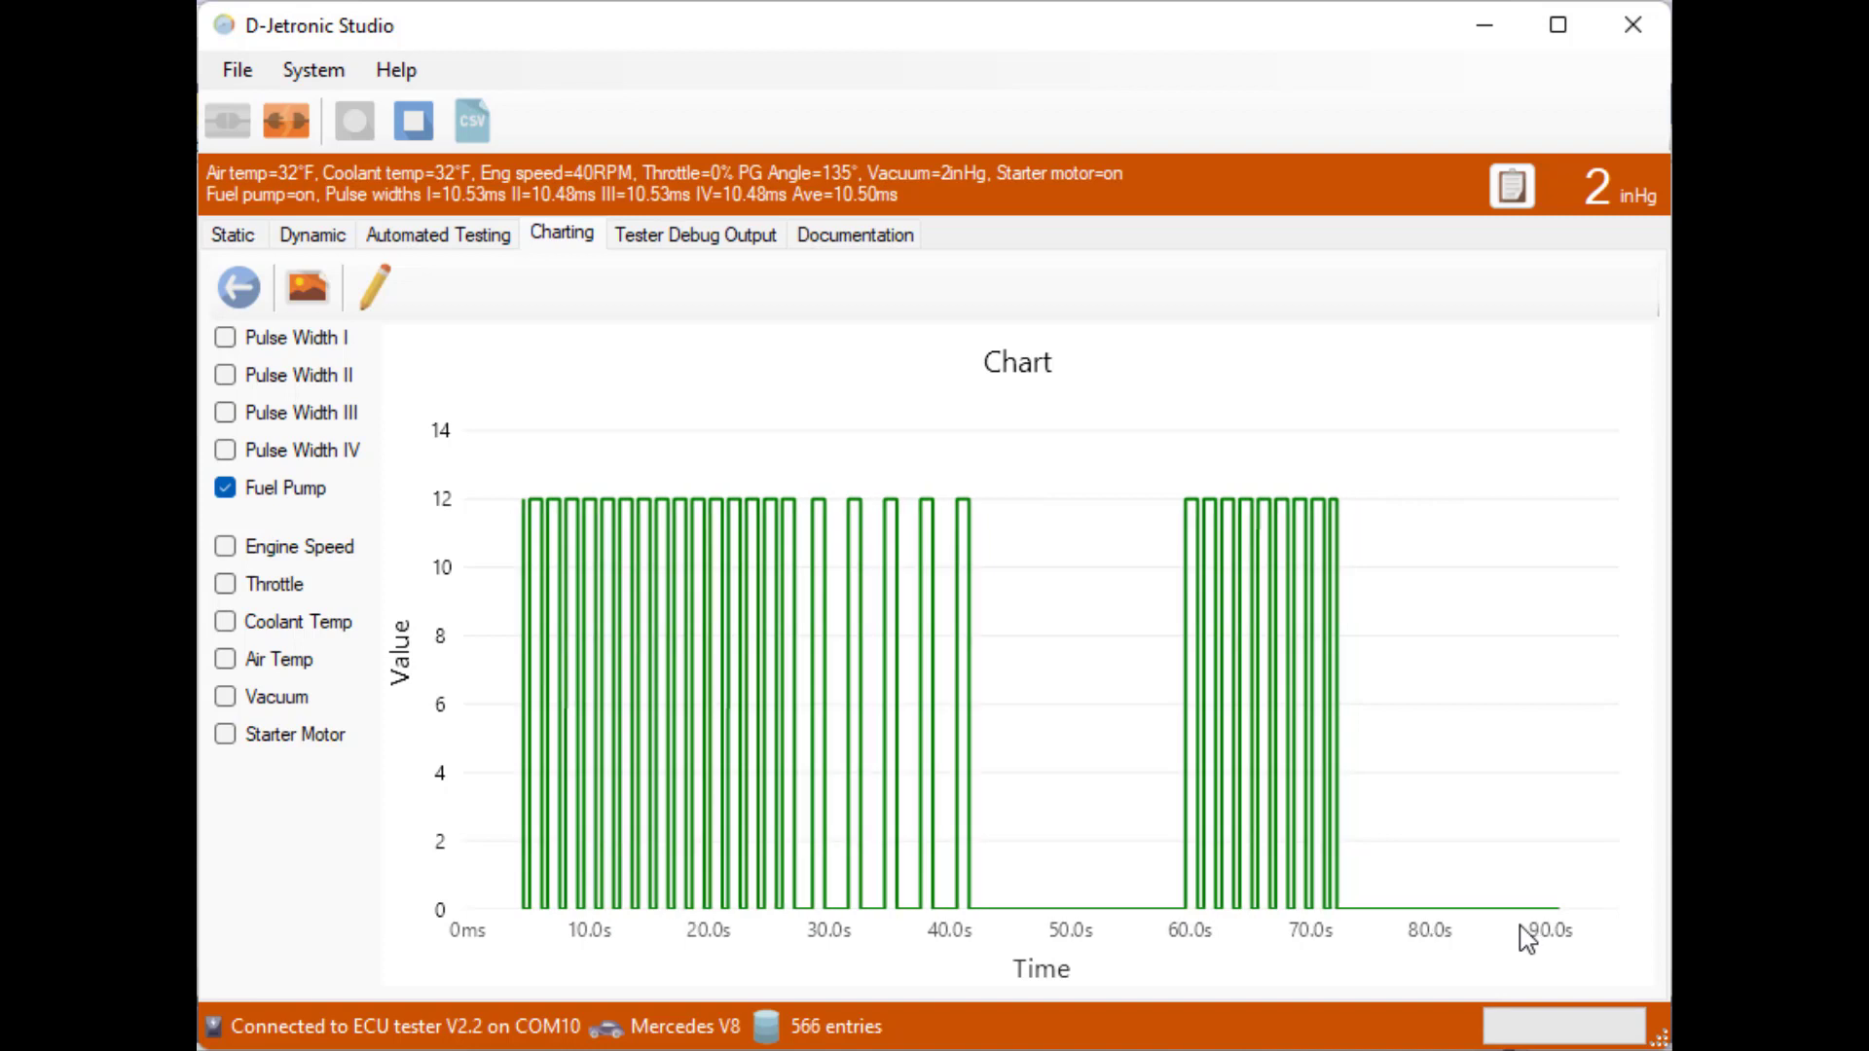
# - Disable Starter Motor Running, apply it, check the fuel pump chart, and return to the static settings
pyautogui.click(233, 235)
pyautogui.click(930, 491)
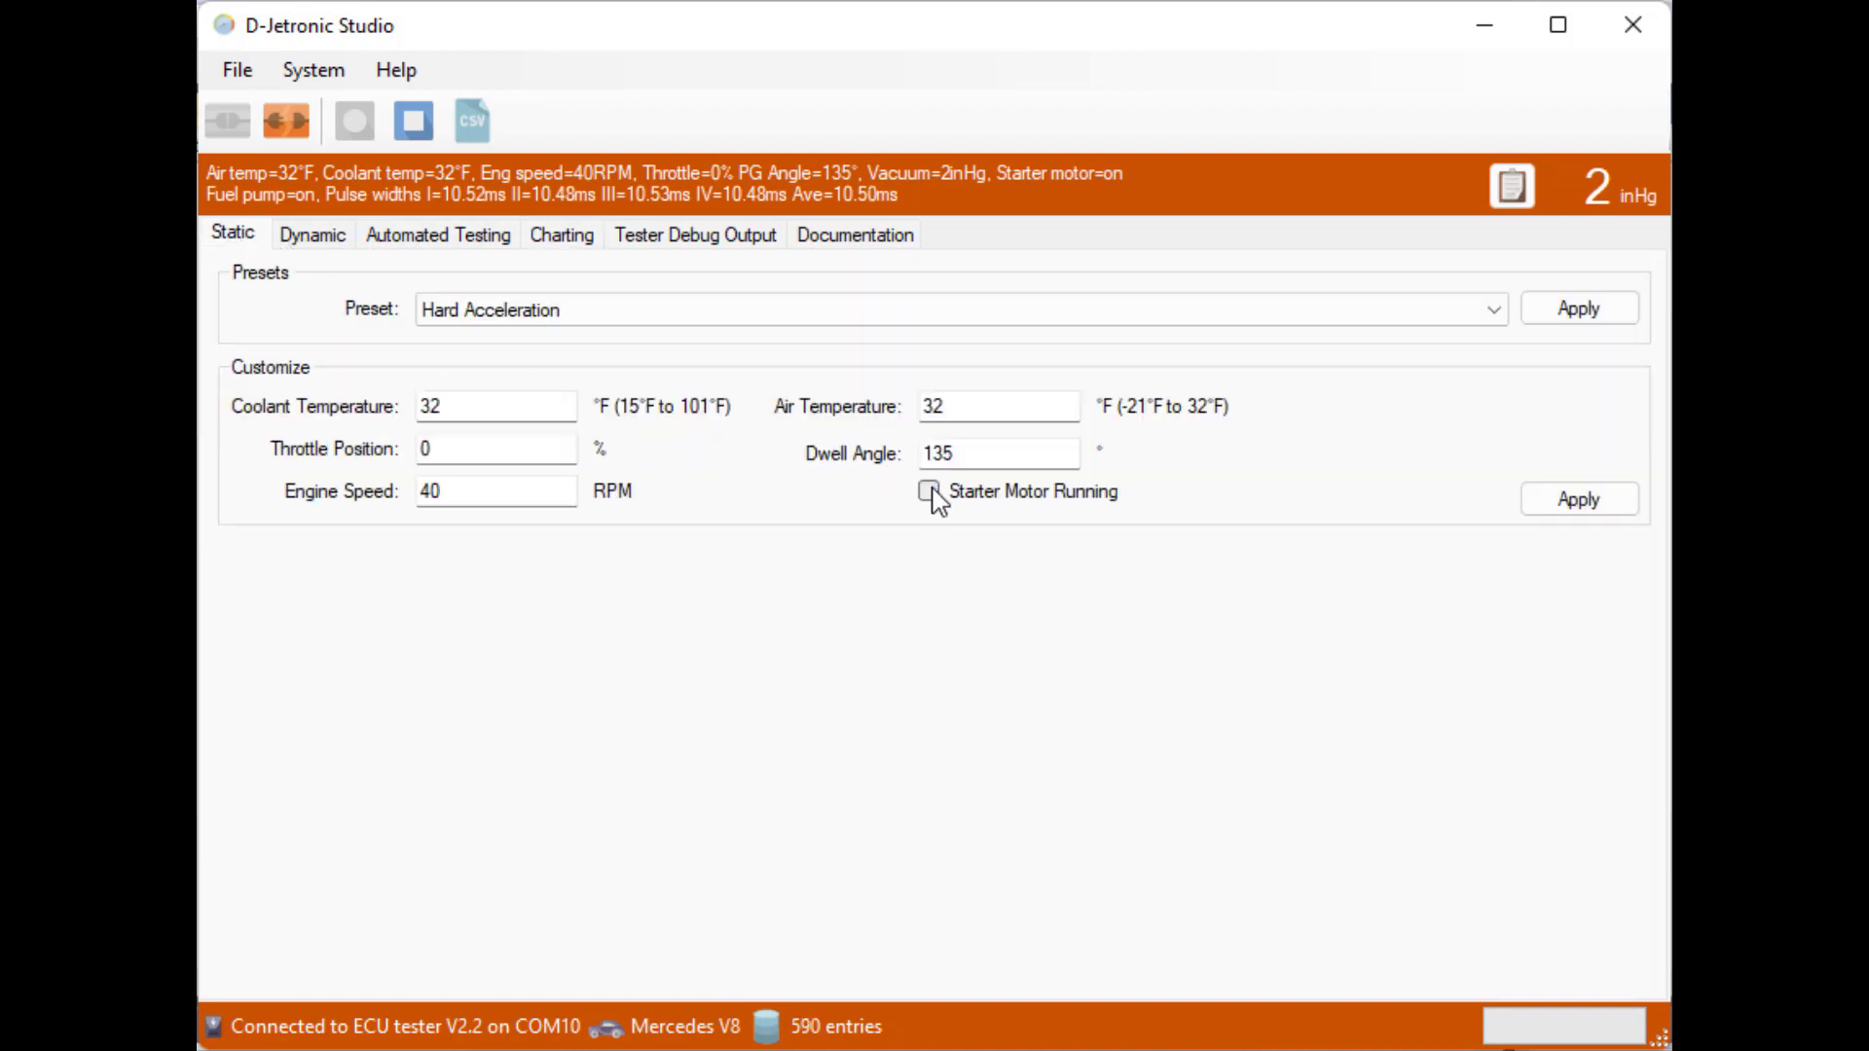
pyautogui.click(1575, 504)
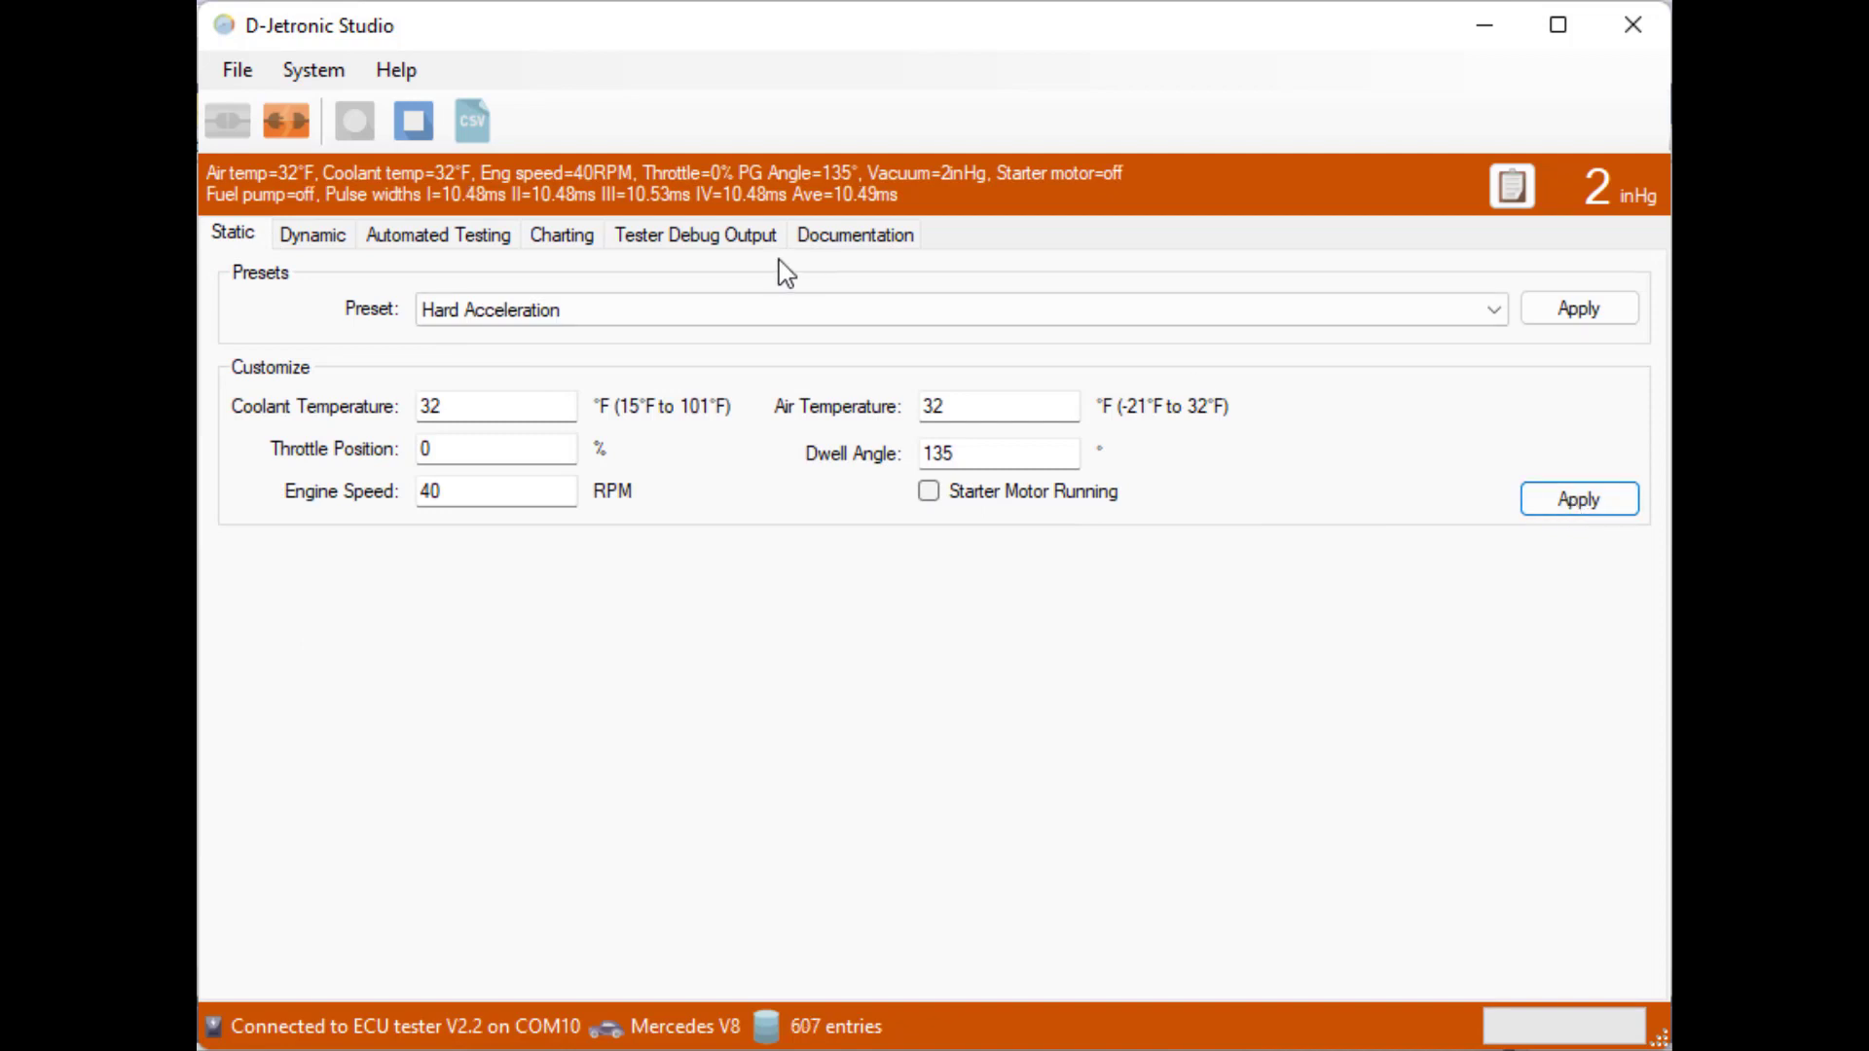
pyautogui.click(567, 243)
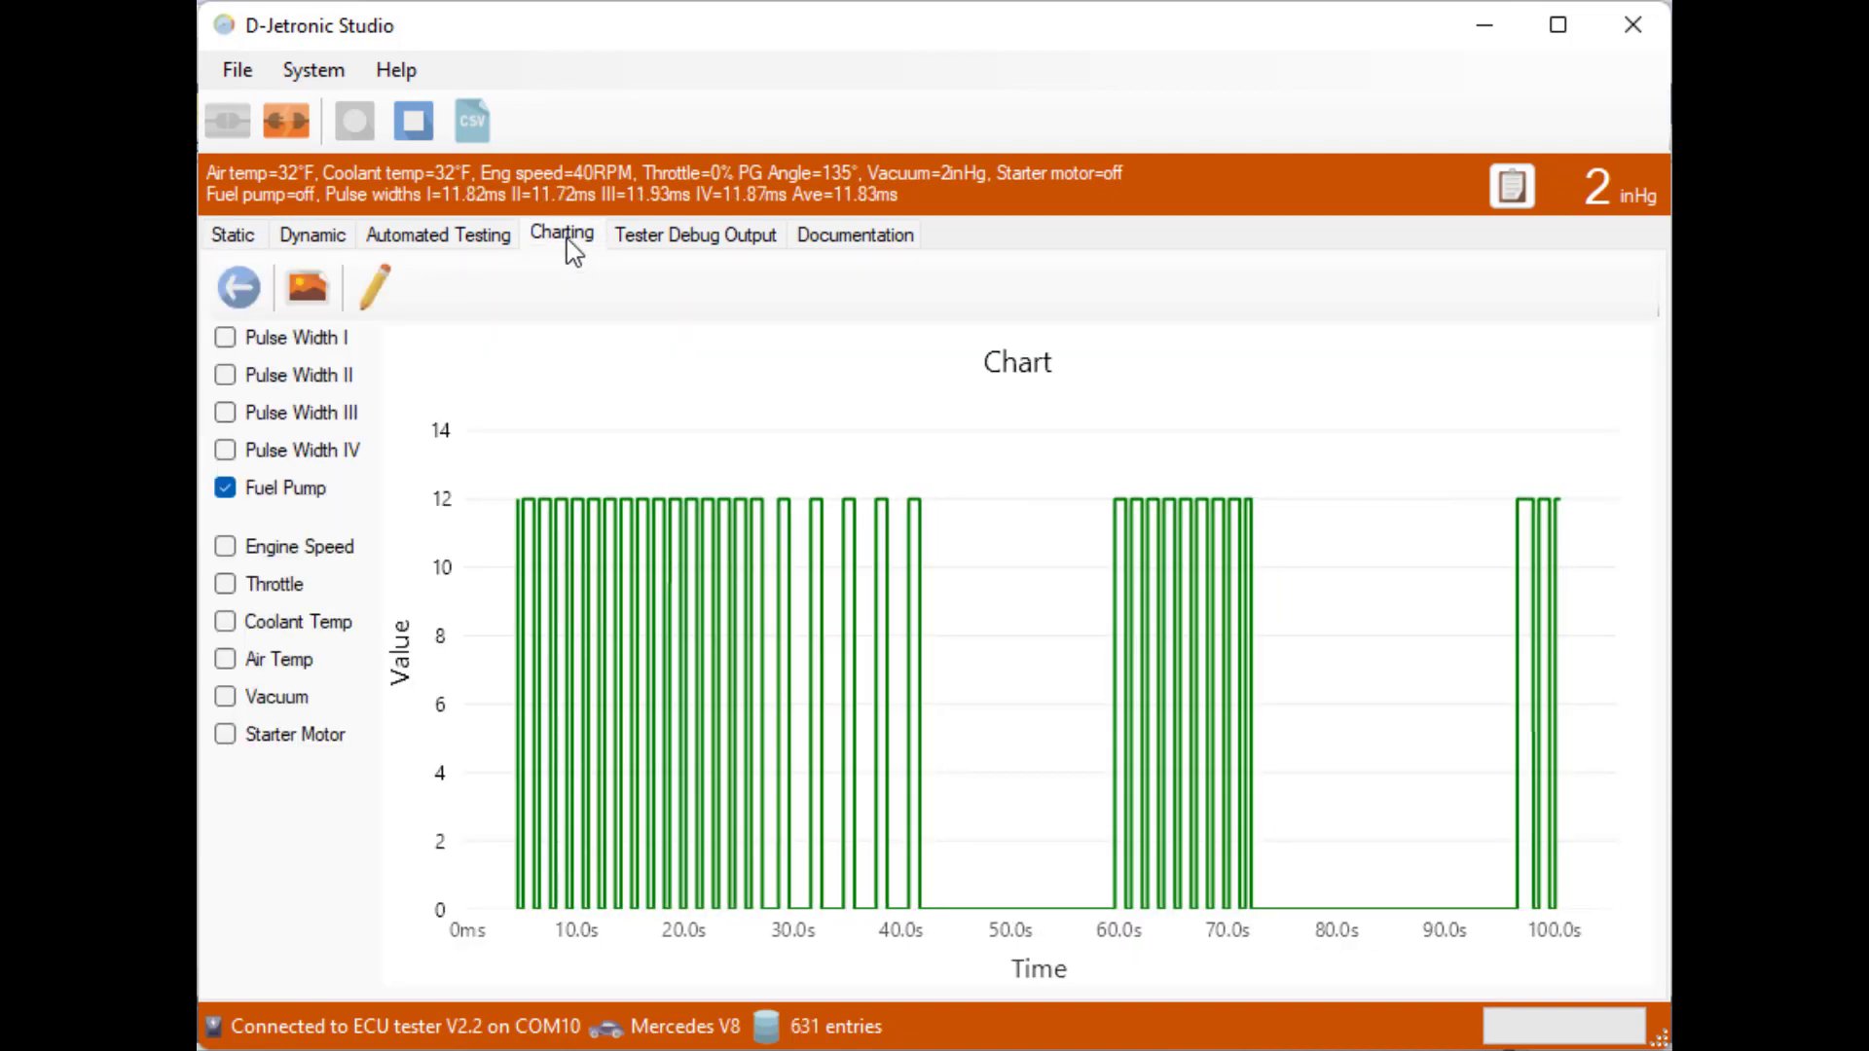
pyautogui.click(233, 244)
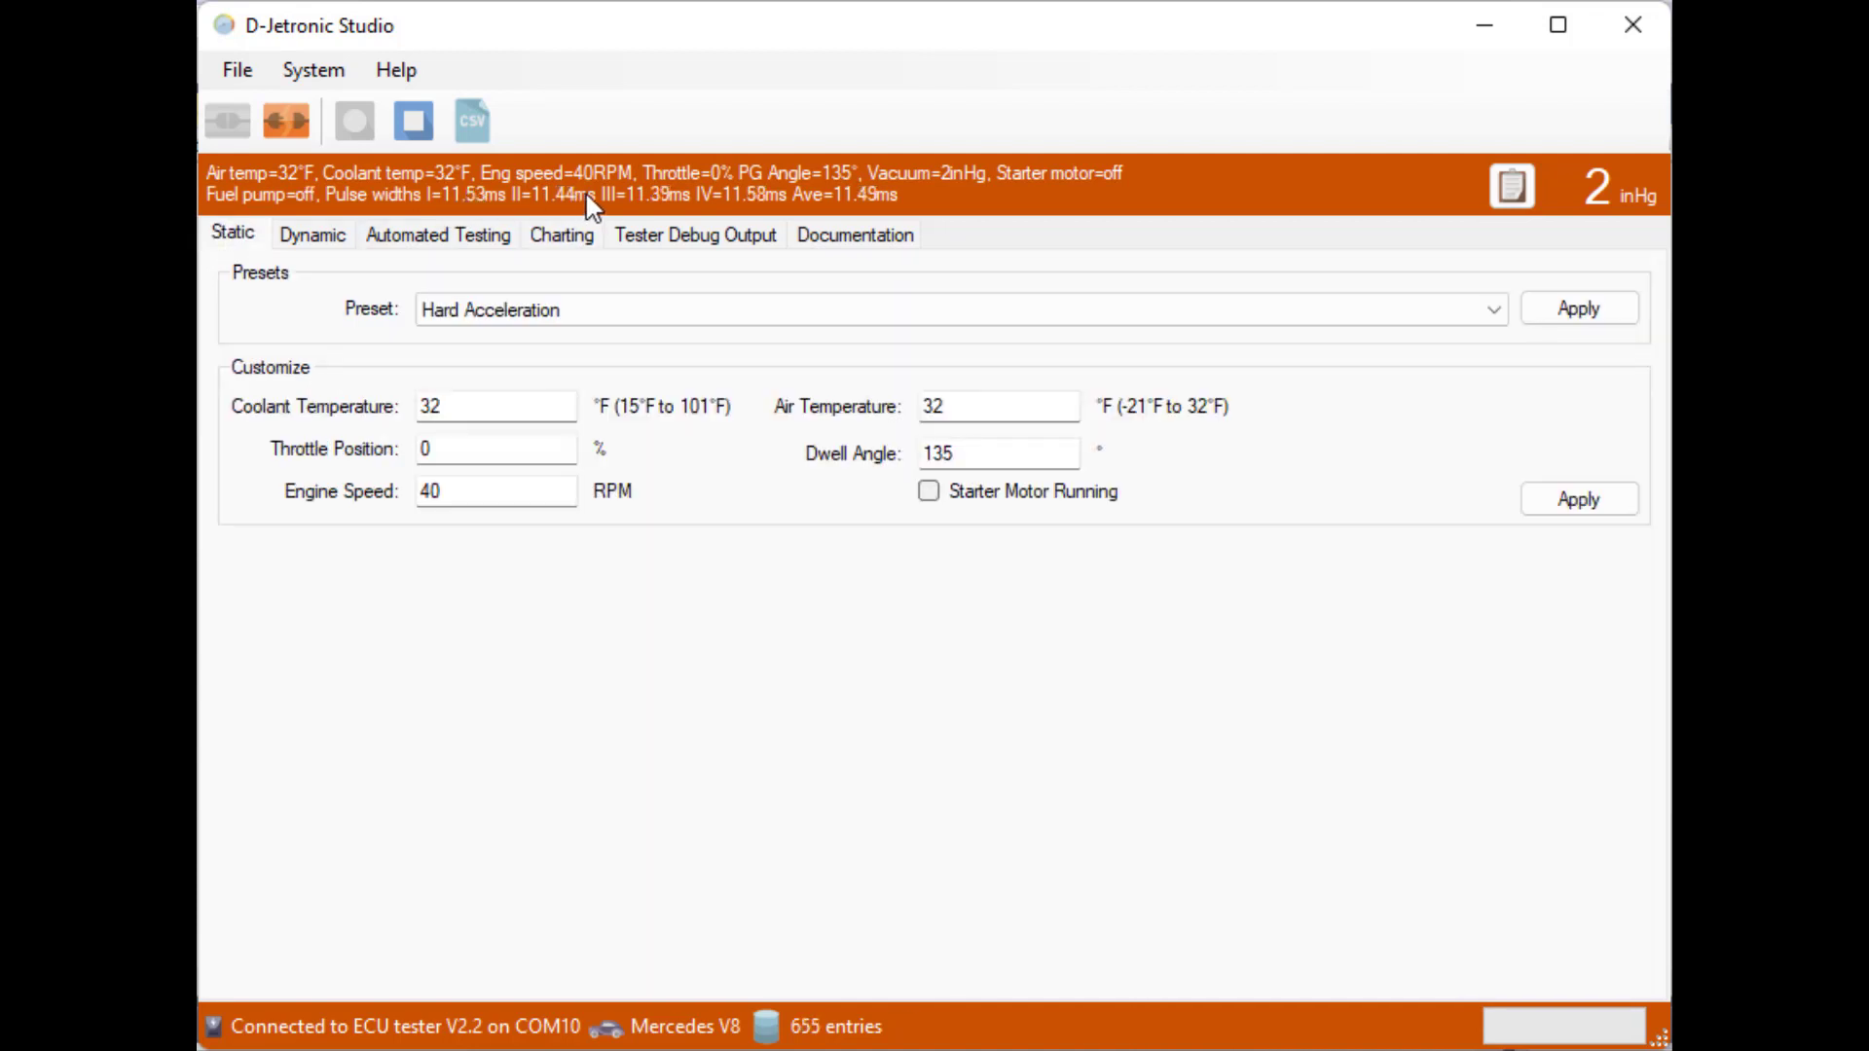
# - Apply custom engine speeds of 0 RPM and 5 RPM in turn, checking the fuel pump status and pulse widths after each
pyautogui.doubleClick(452, 504)
pyautogui.write('0')
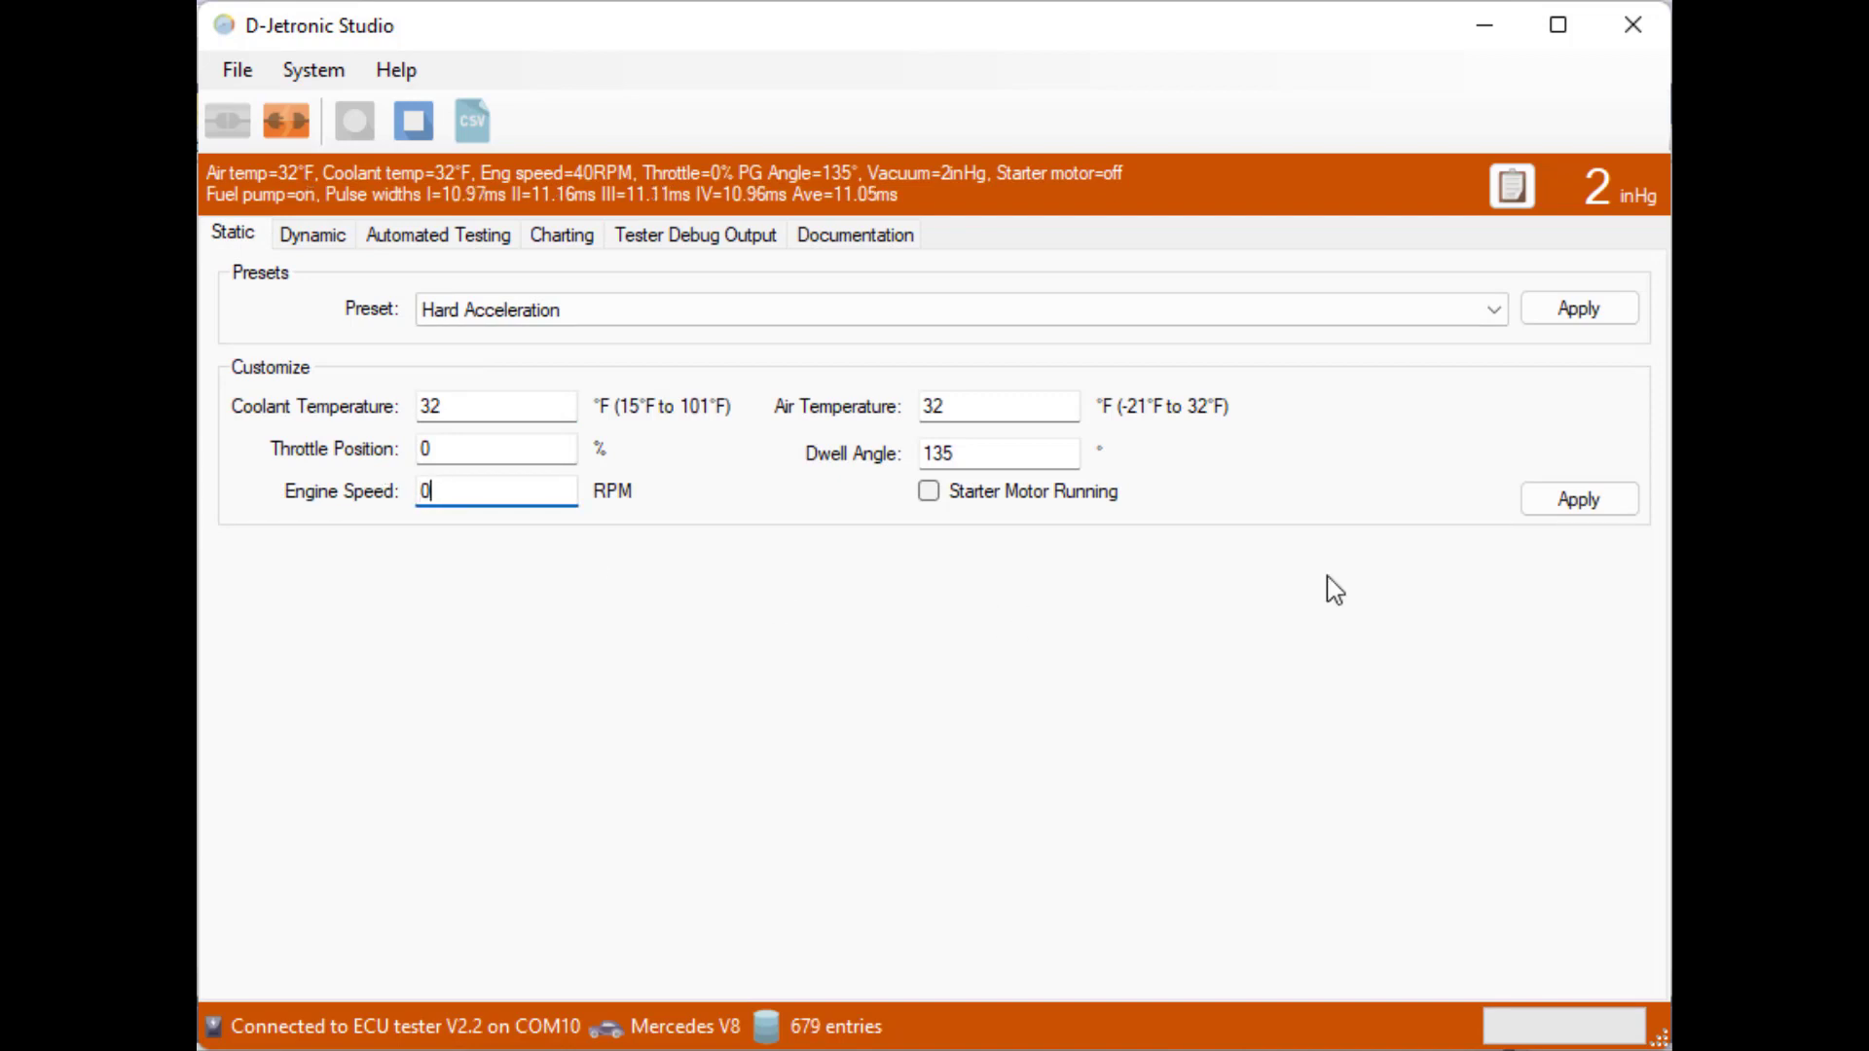
pyautogui.click(1554, 508)
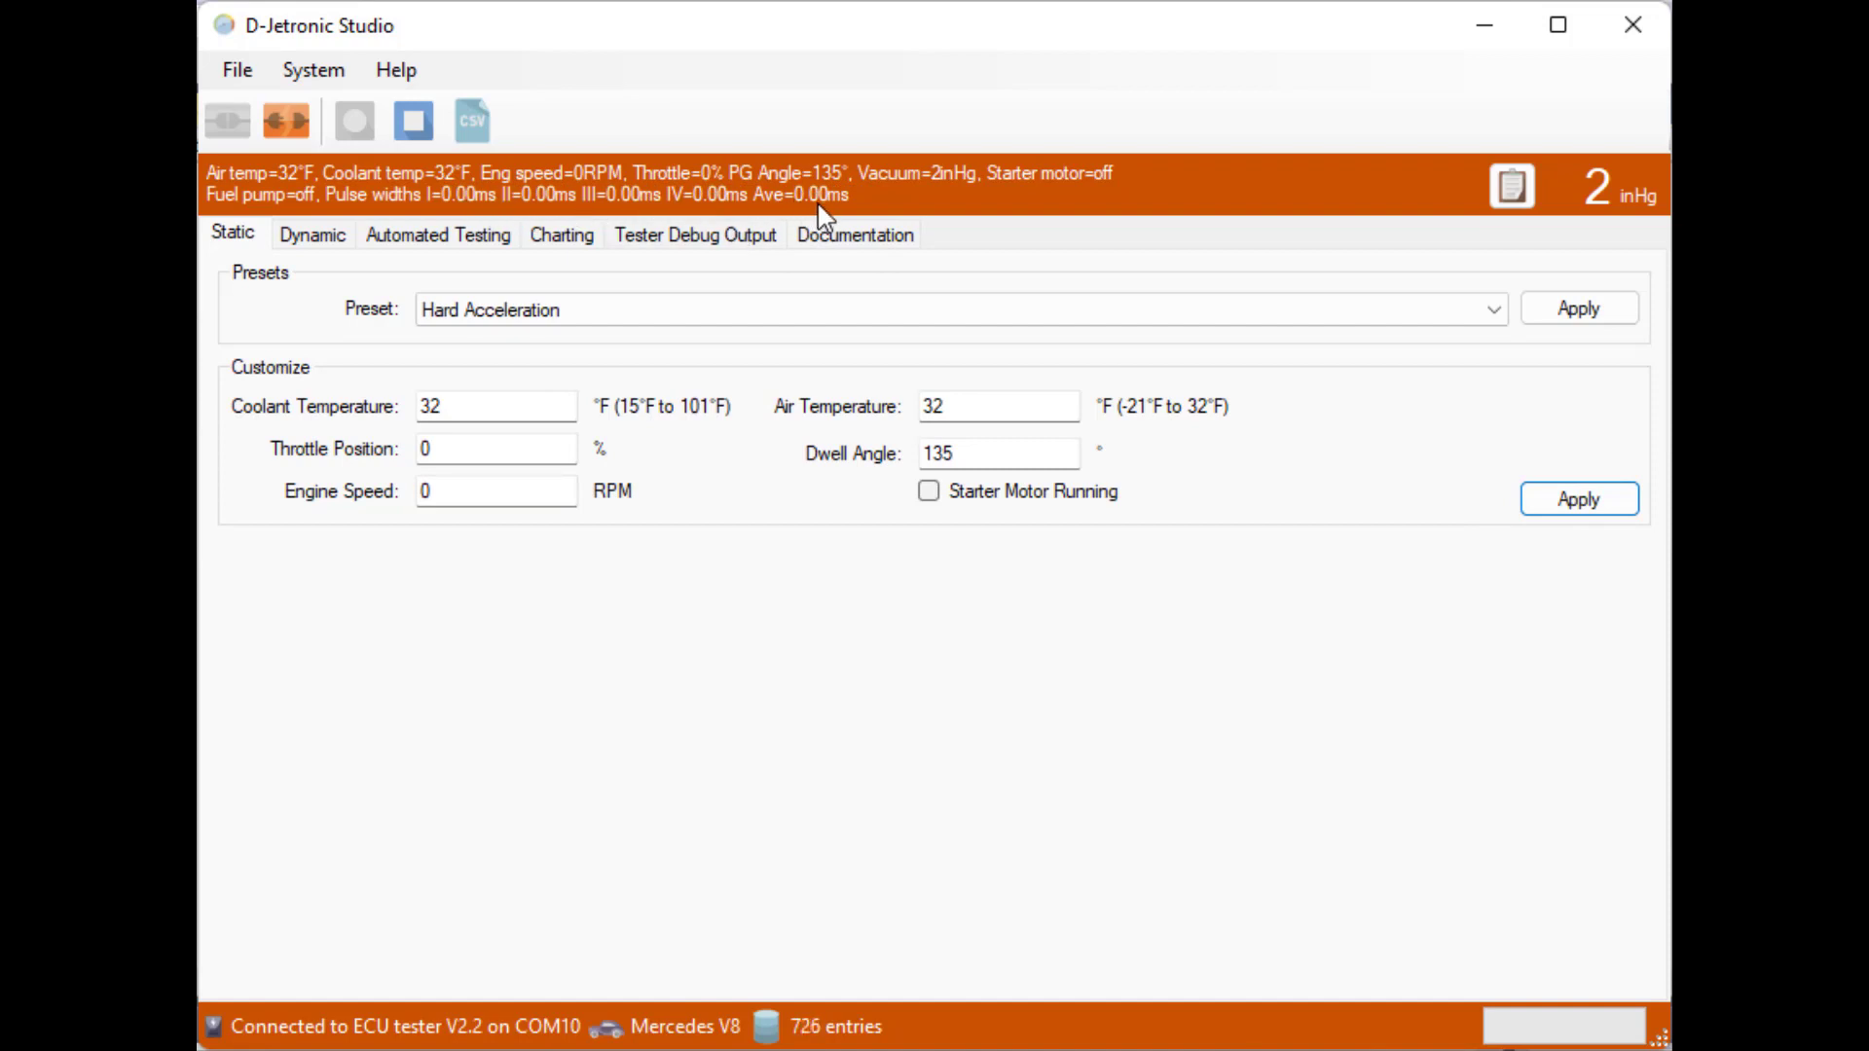
pyautogui.moveTo(466, 492); pyautogui.dragTo(386, 492)
pyautogui.write('5')
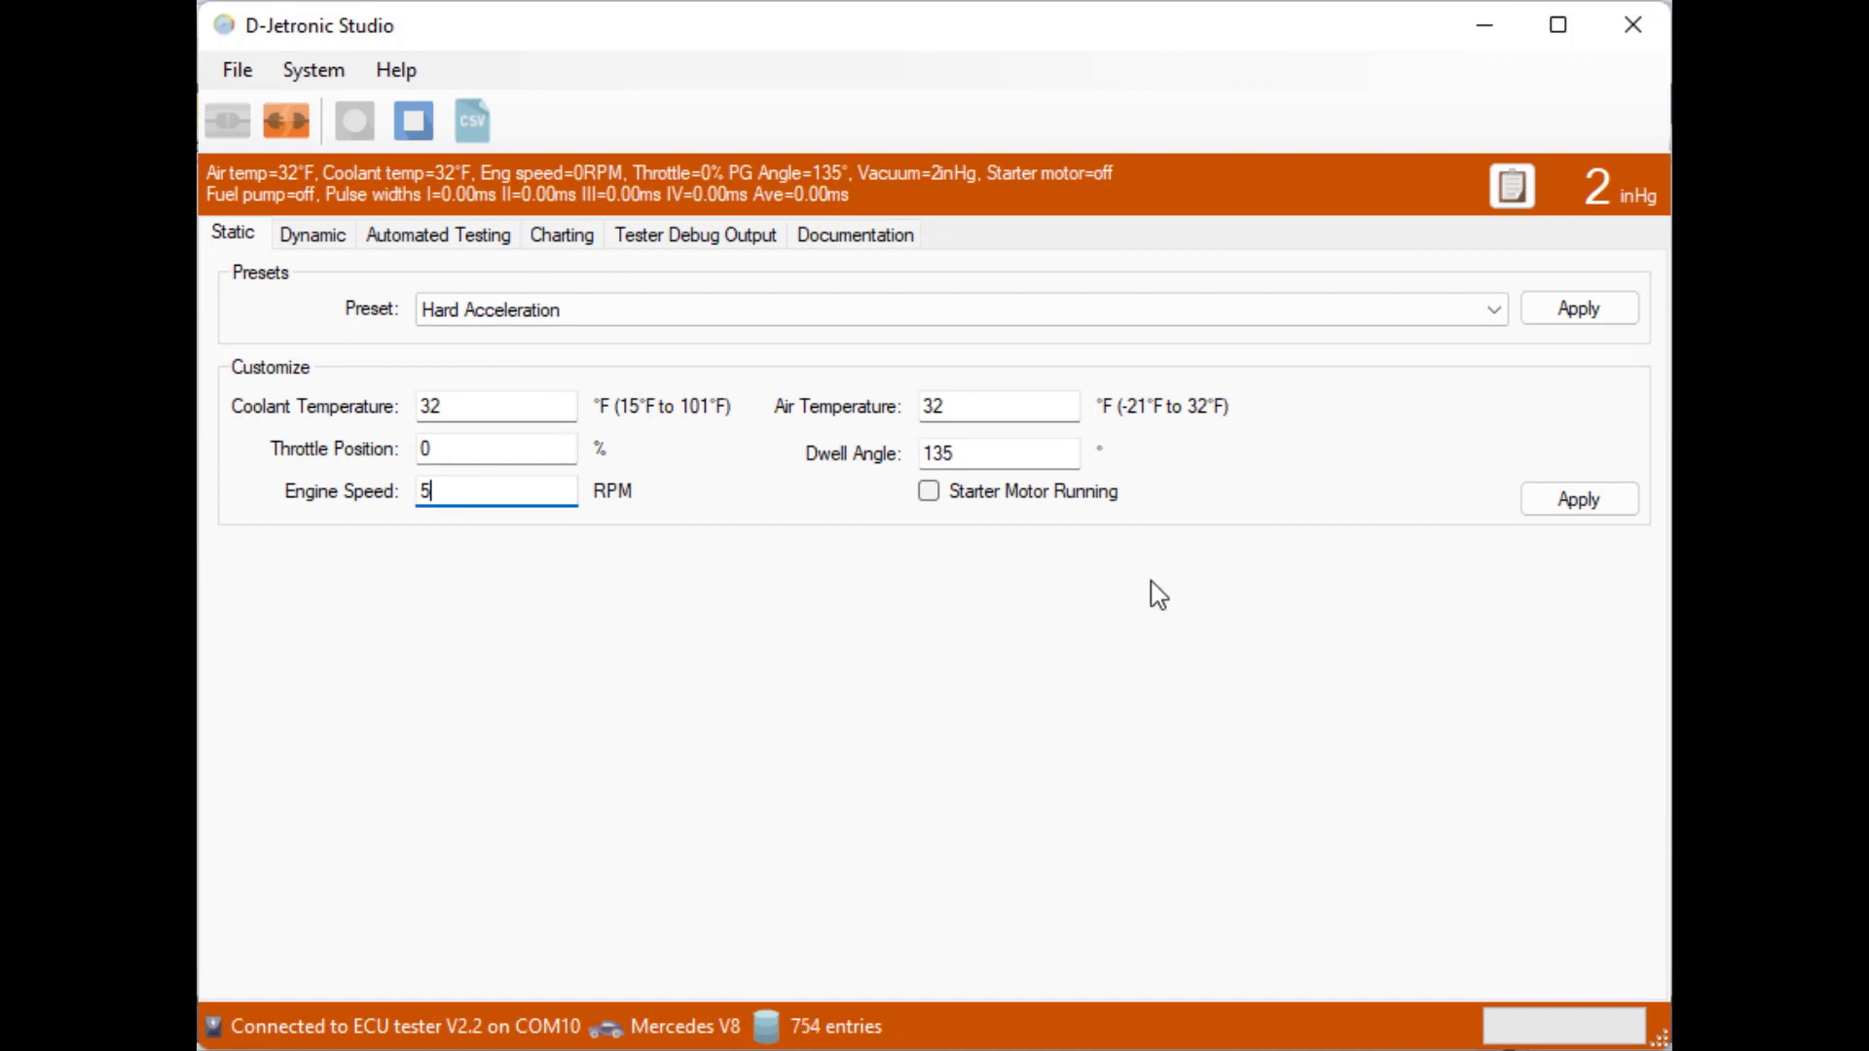
pyautogui.click(1563, 508)
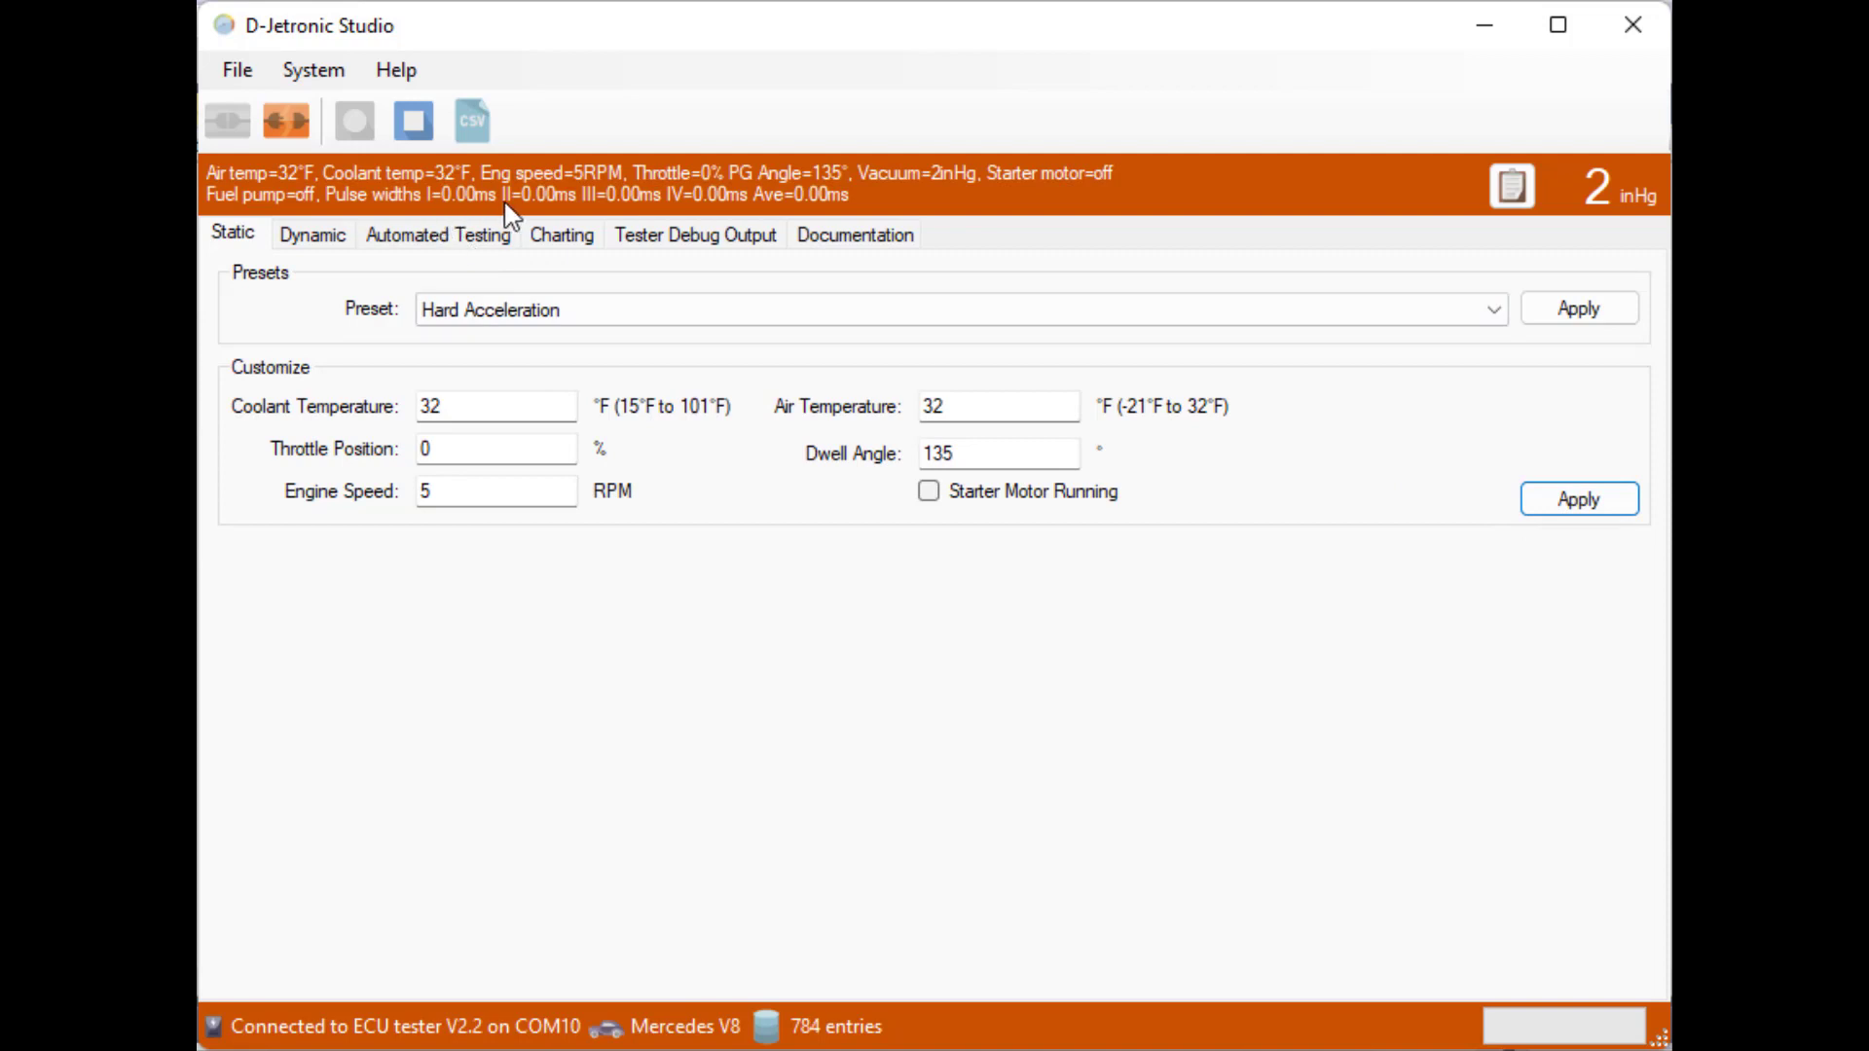
# - Apply a custom engine speed of 10 RPM, first with the starter motor off and again with Starter Motor Running enabled
pyautogui.moveTo(501, 494); pyautogui.dragTo(334, 500)
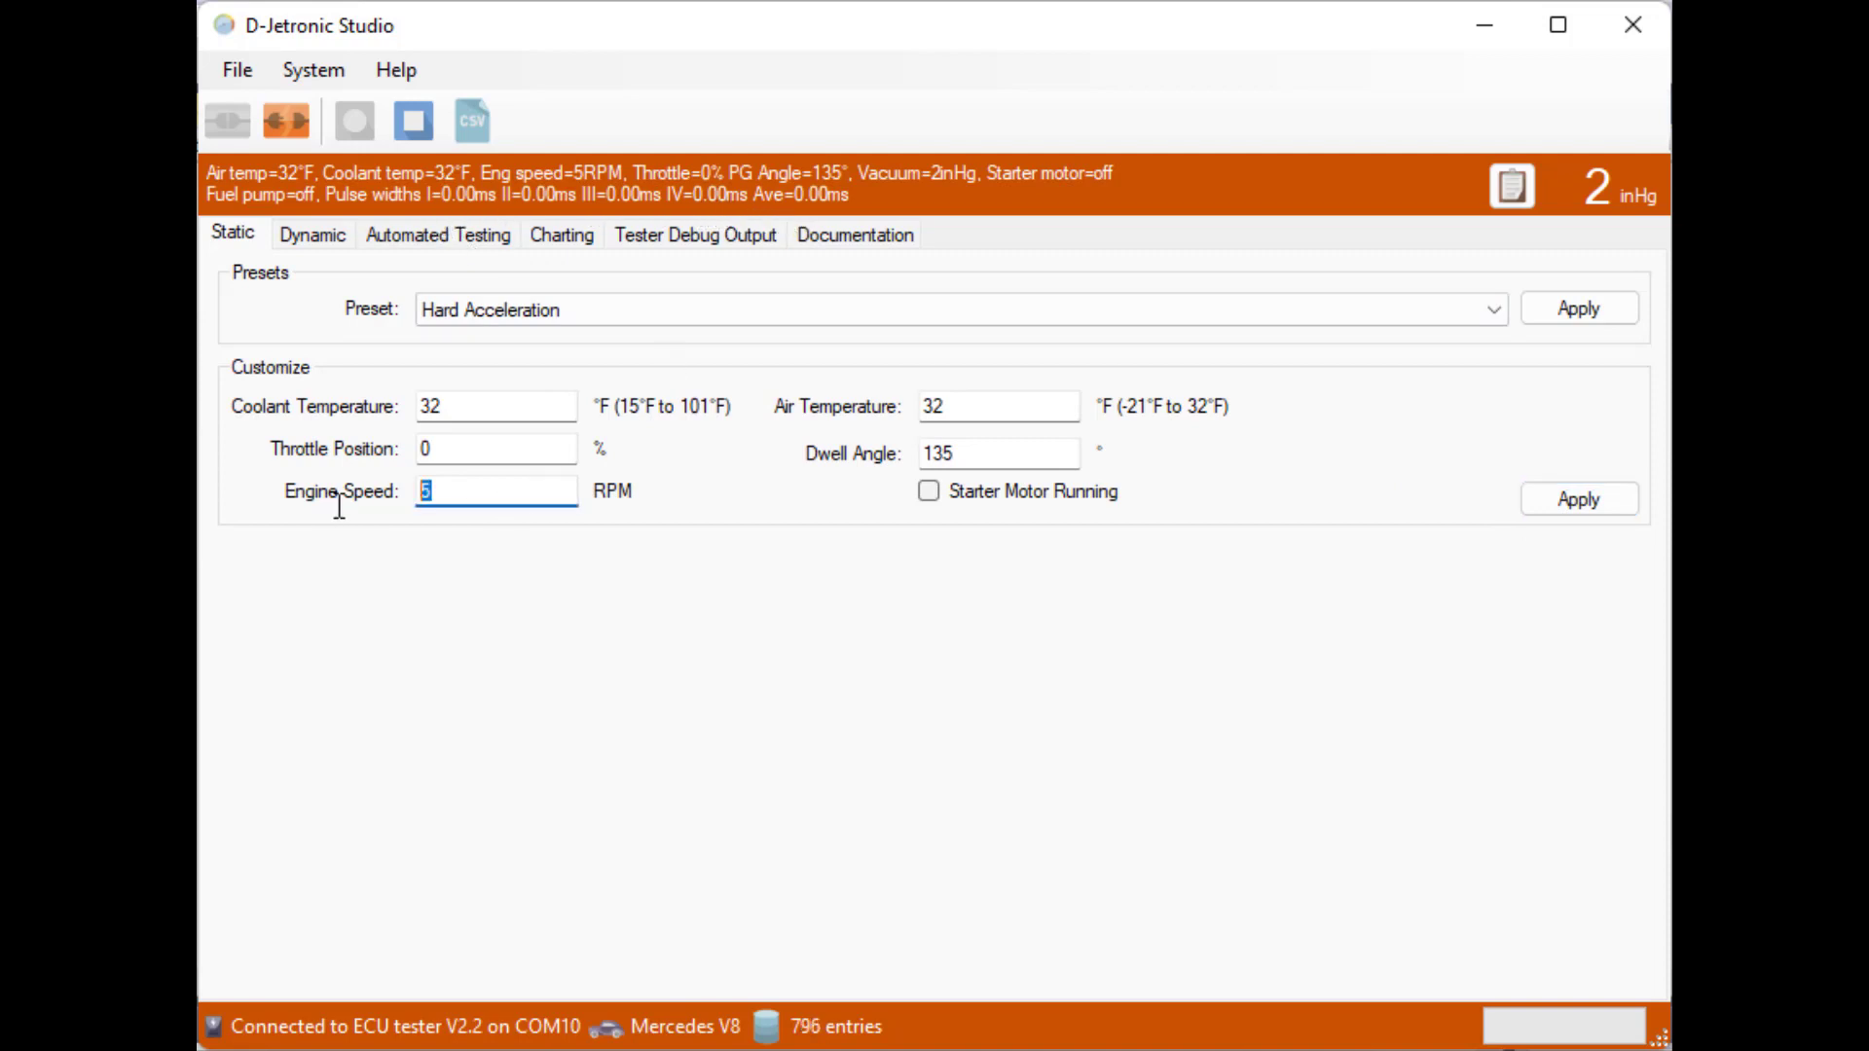
pyautogui.write('10')
pyautogui.click(1548, 510)
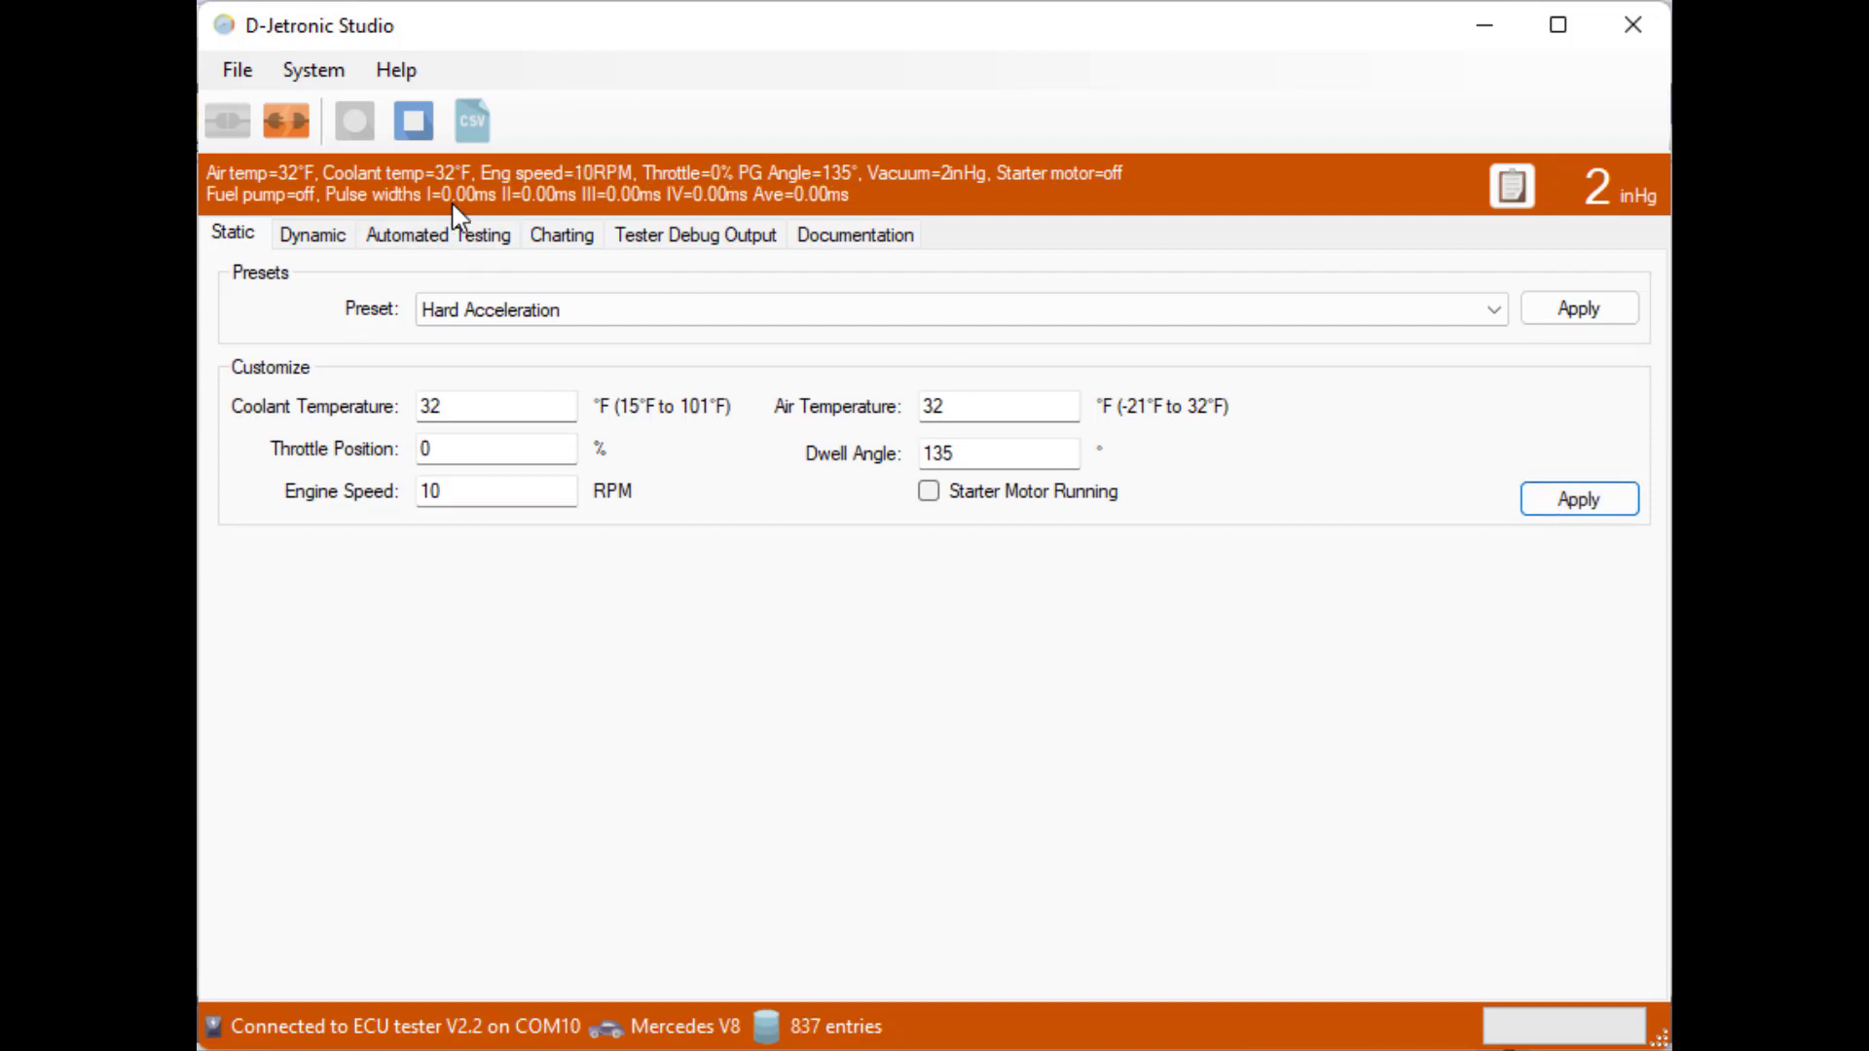
pyautogui.click(928, 494)
pyautogui.click(1567, 506)
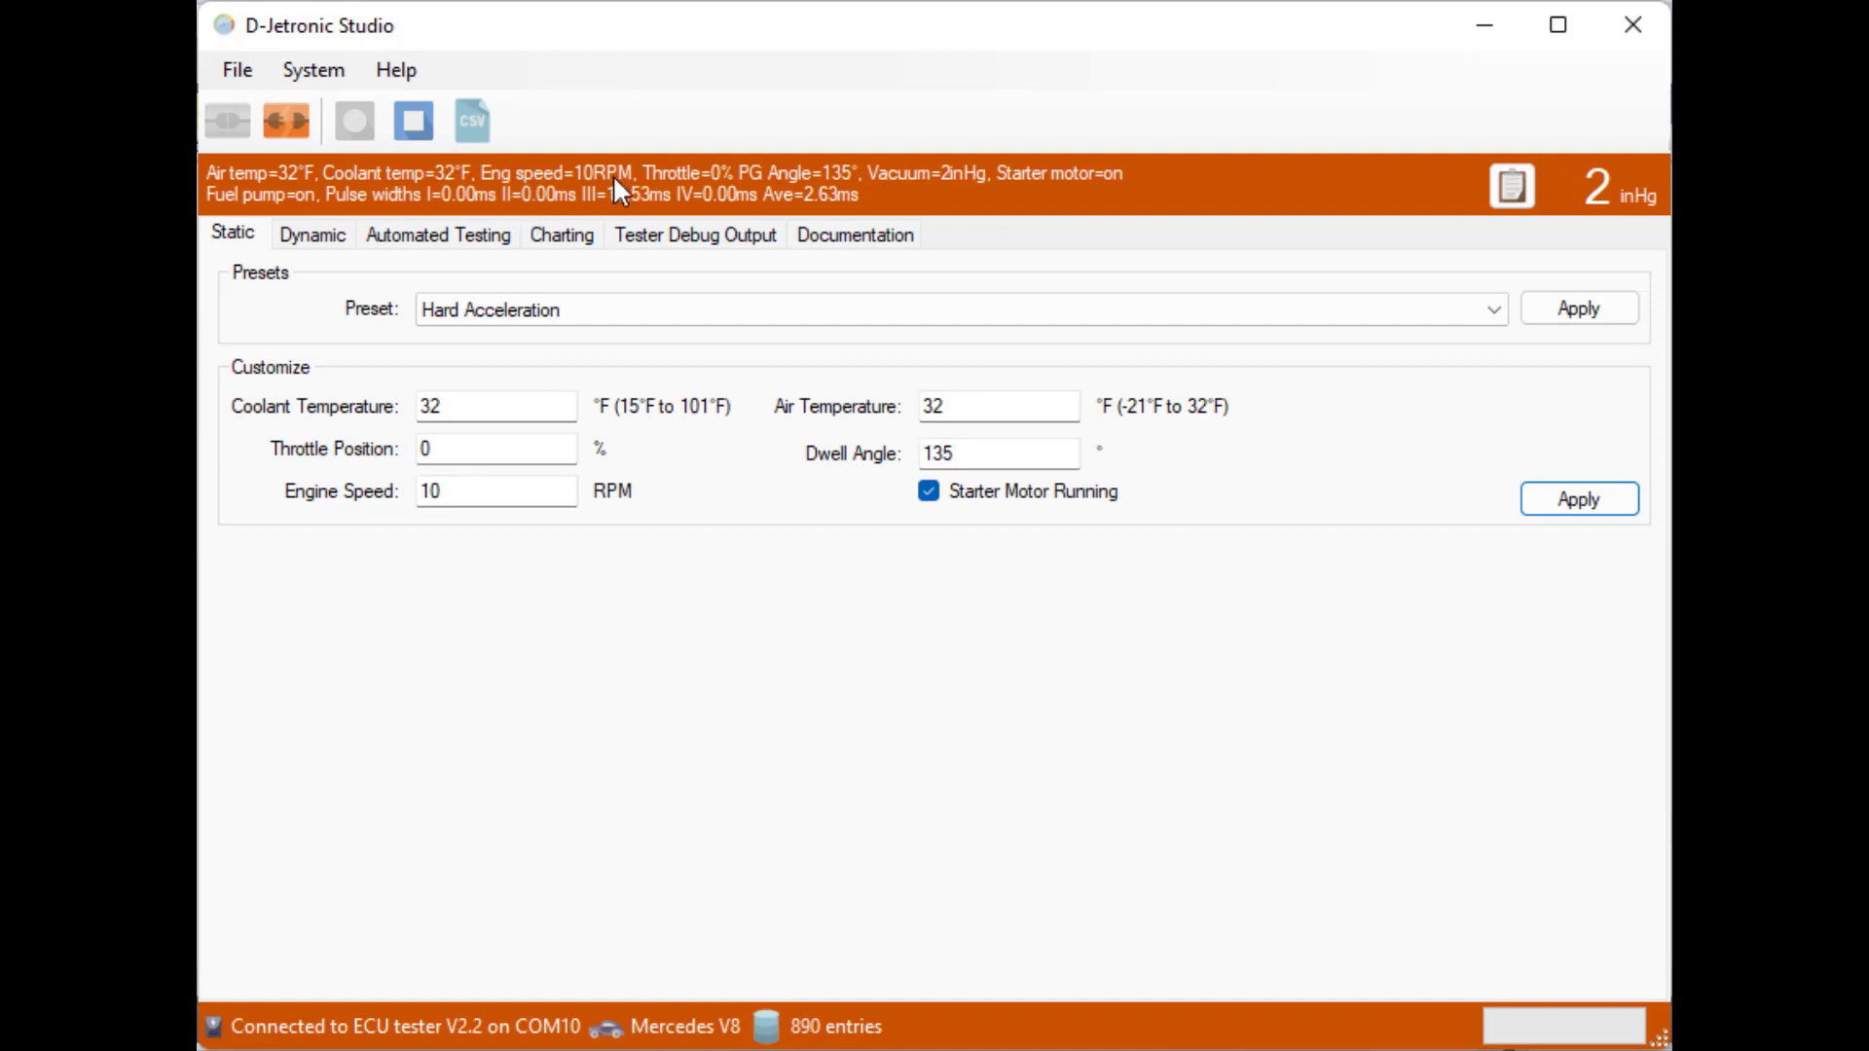
# - Apply a custom engine speed of 20 RPM with Starter Motor Running still enabled
pyautogui.moveTo(484, 487); pyautogui.dragTo(354, 486)
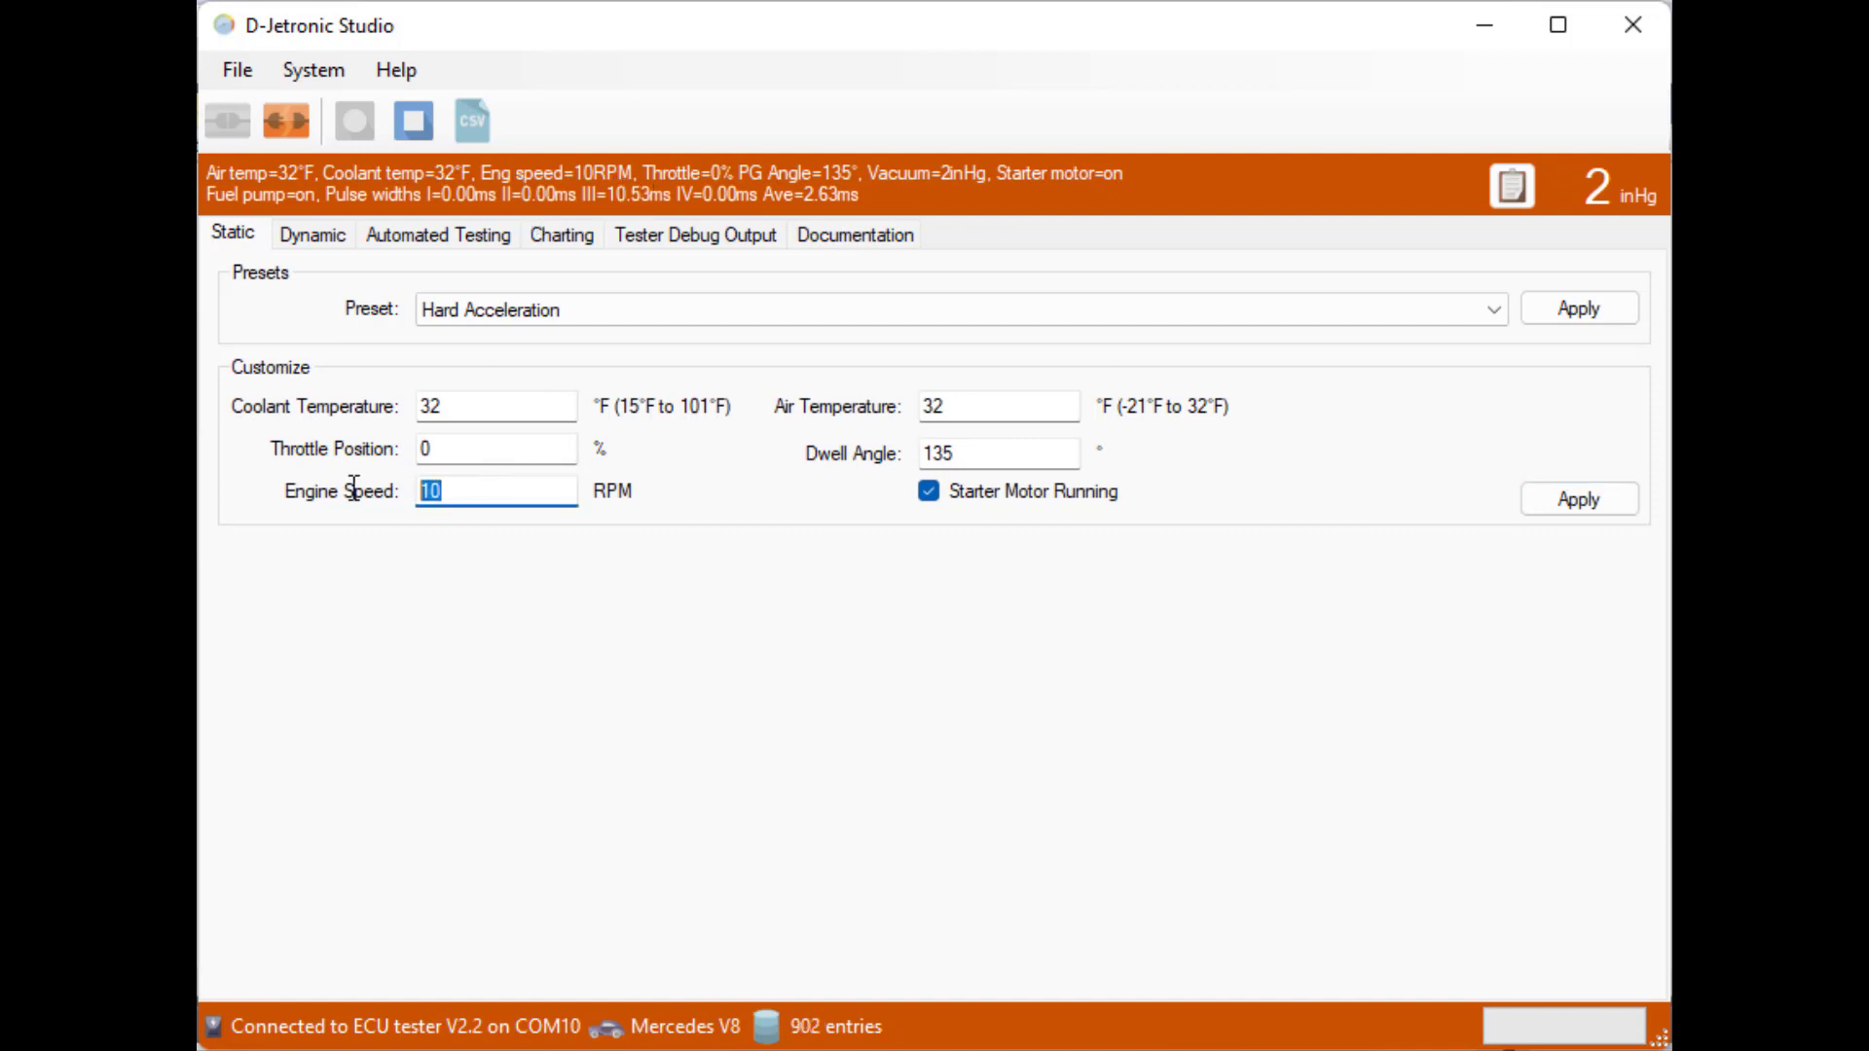
pyautogui.write('20')
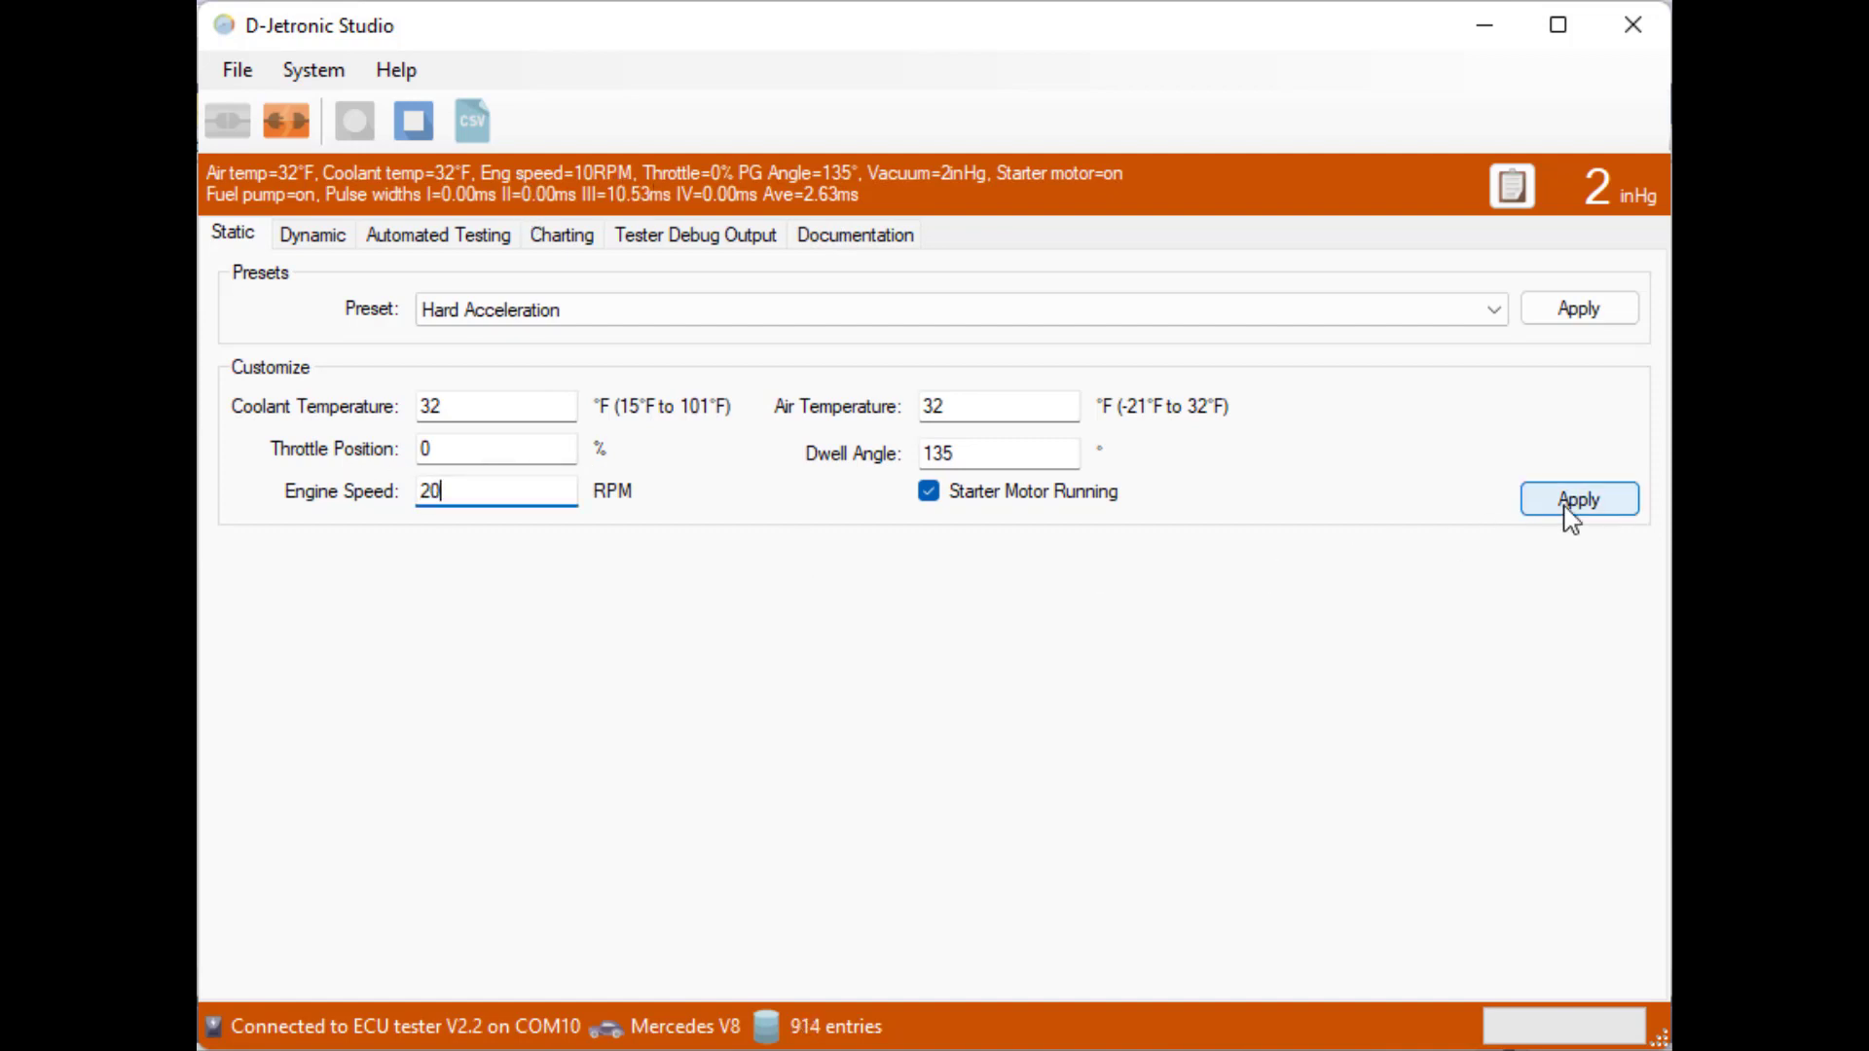
pyautogui.click(1571, 511)
# - Select the entire custom engine speed value for replacement
pyautogui.click(473, 491)
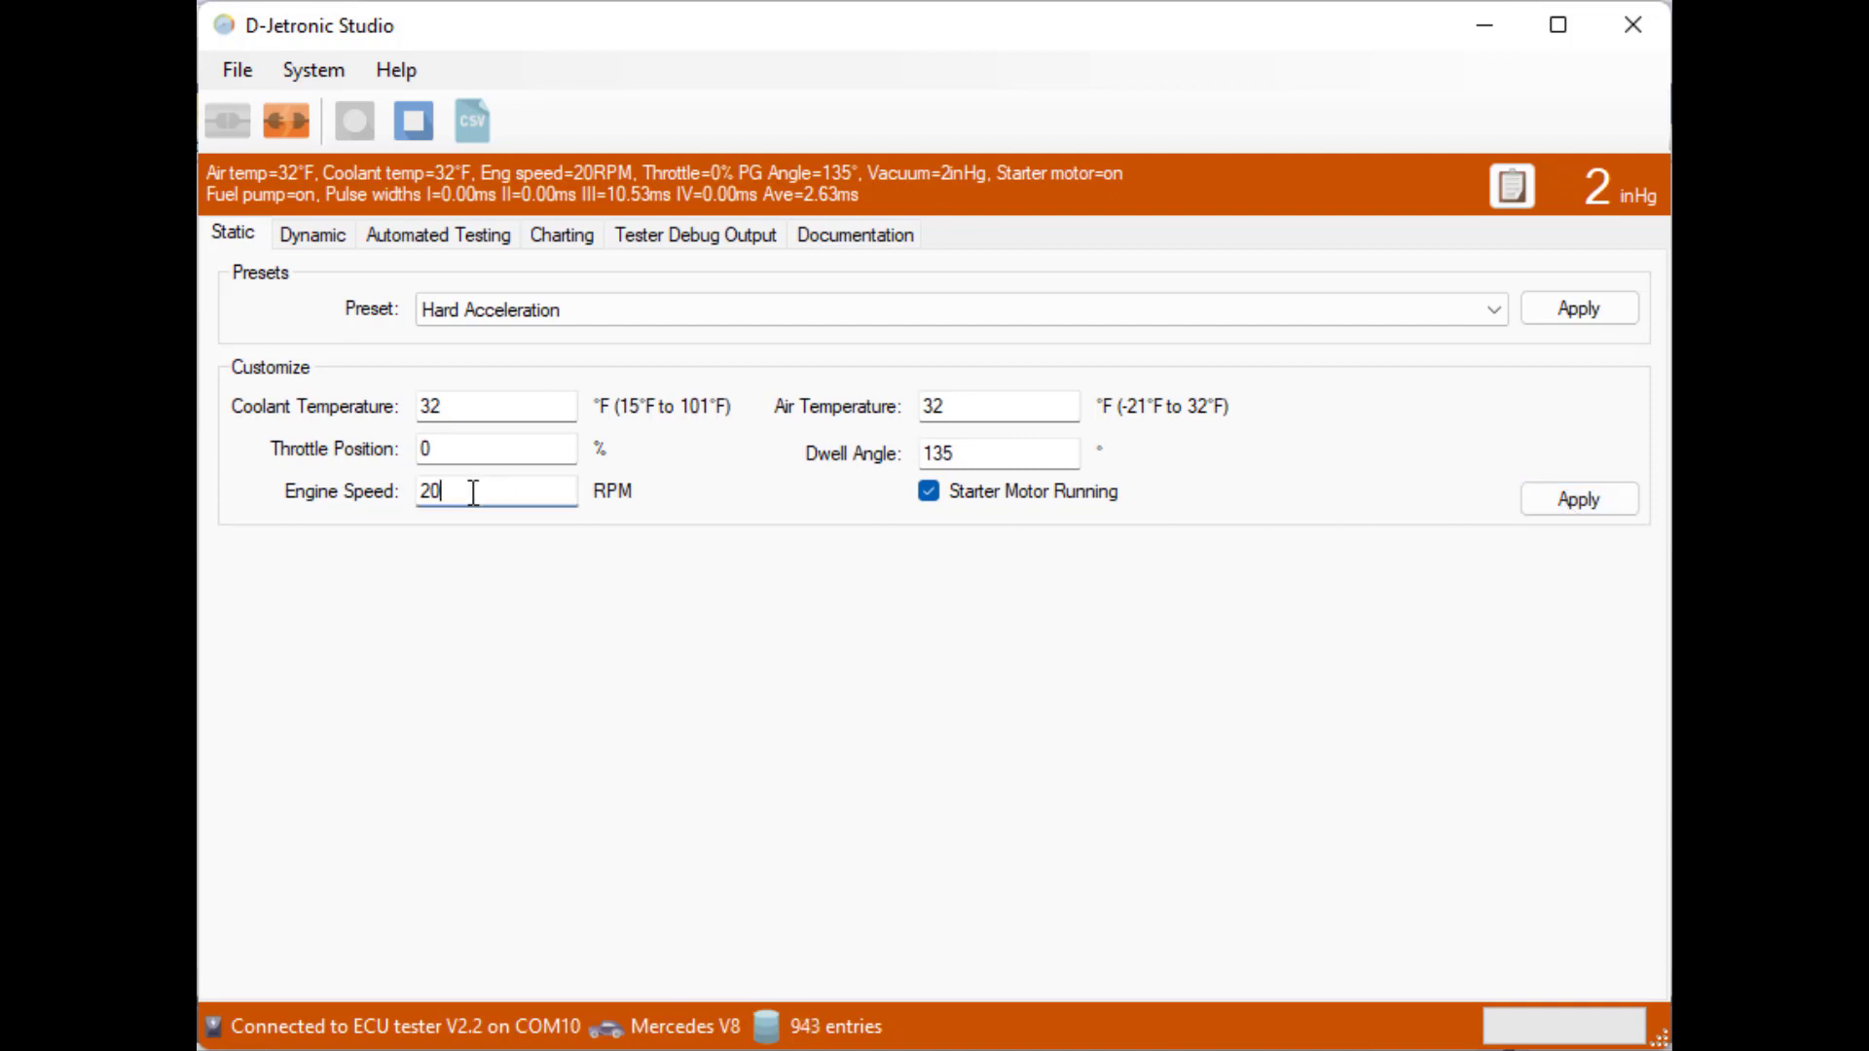
pyautogui.moveTo(473, 492); pyautogui.dragTo(358, 490)
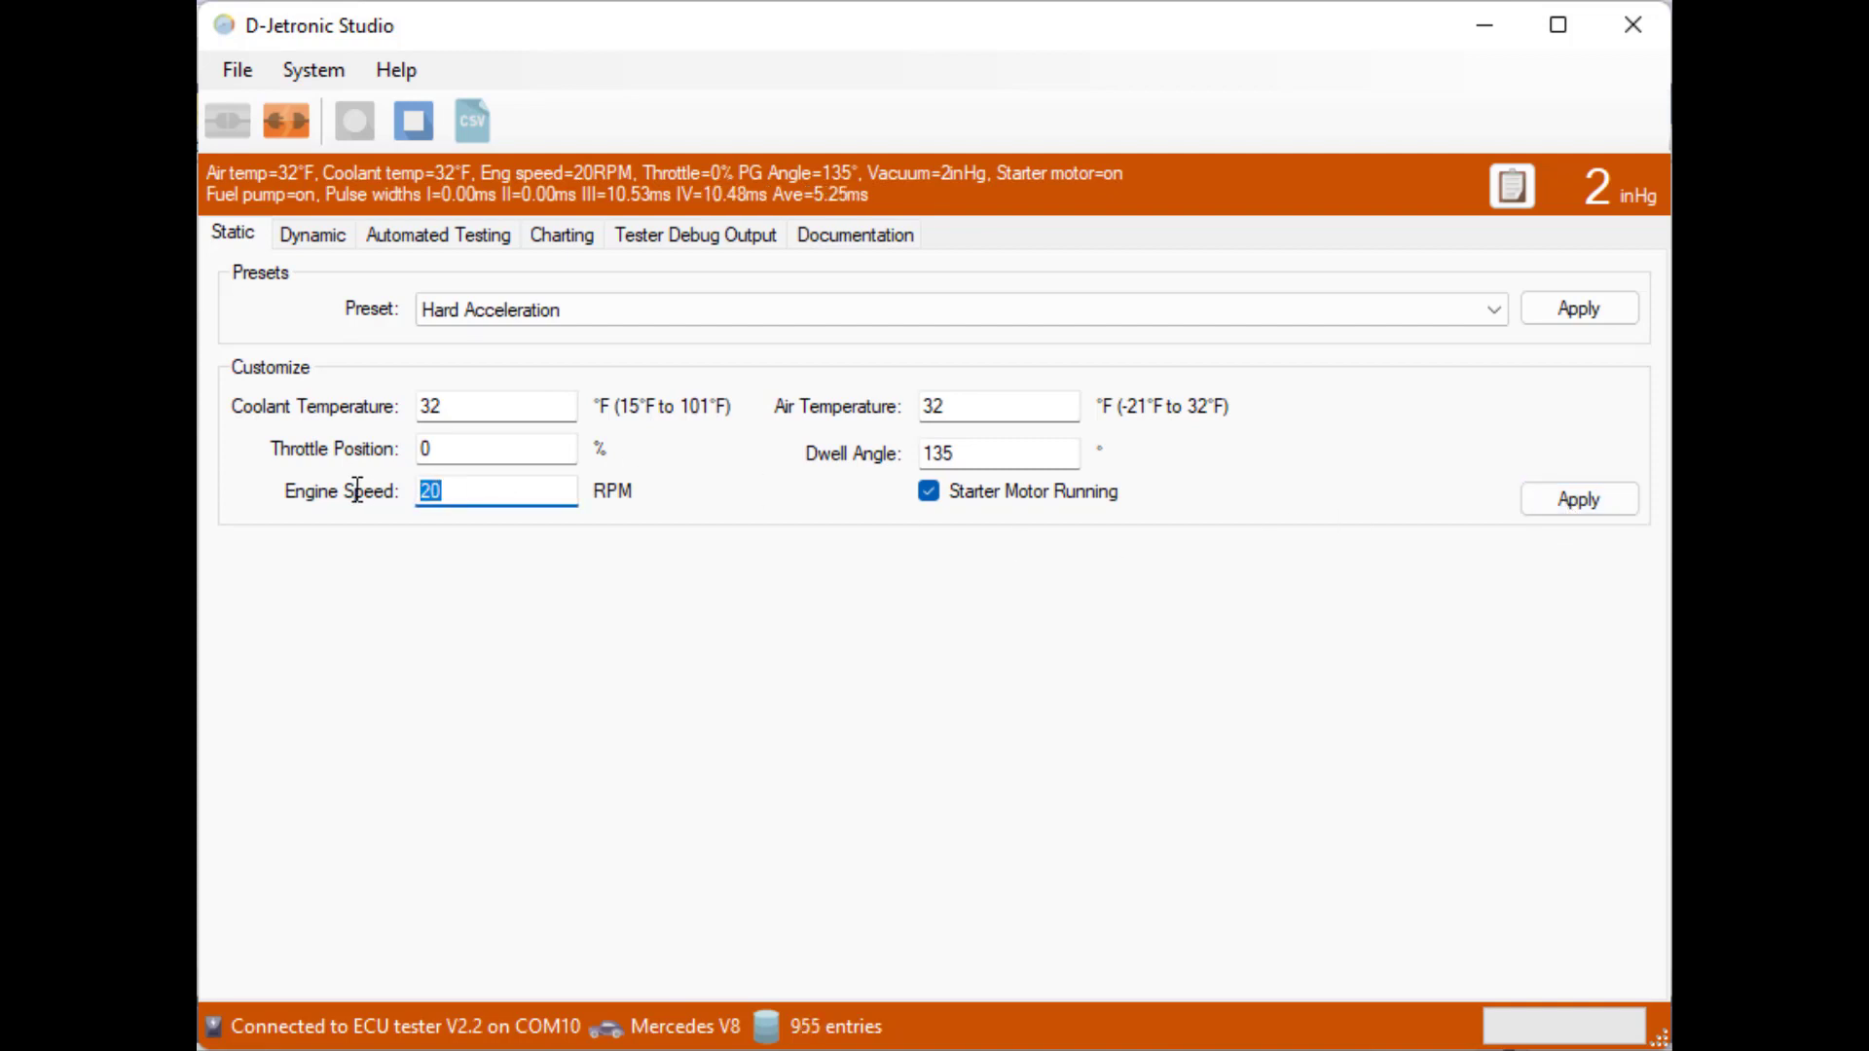